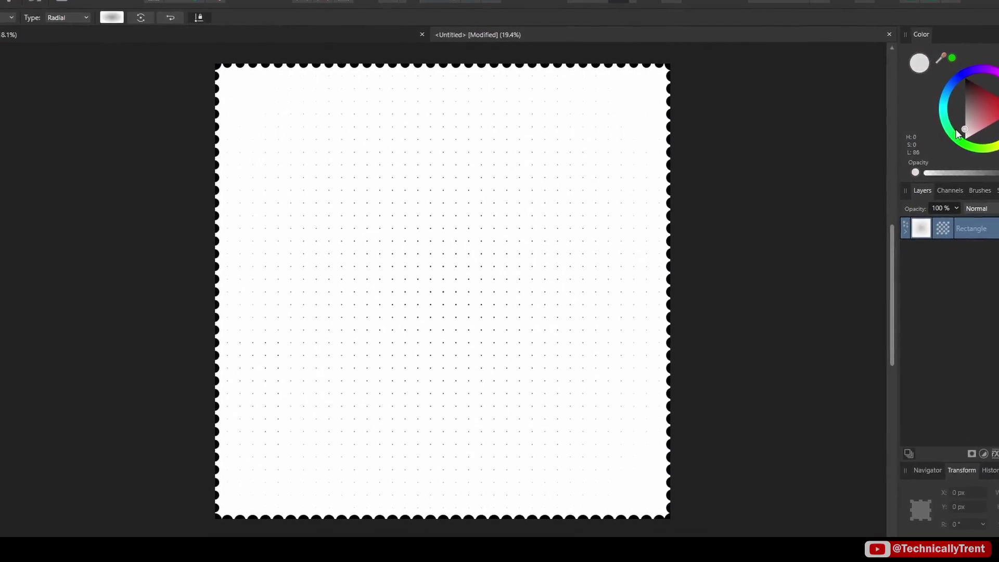
- Darken the halftone square's fill for larger dots and hide the truck's Threshold layer
left_click_drag(956, 127, 968, 85)
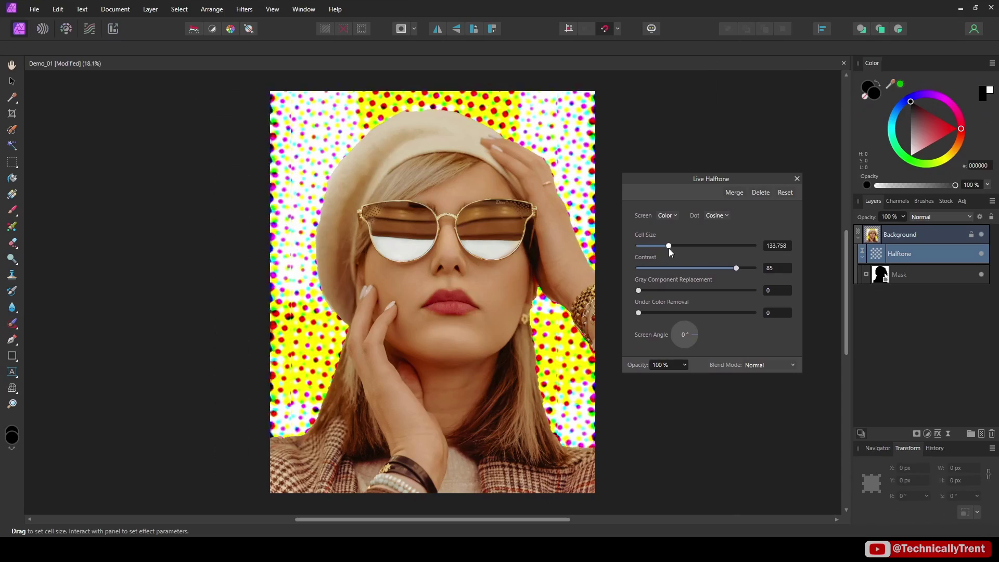
mouse_move(669, 248)
left_mouse_down()
mouse_move(678, 249)
mouse_move(656, 247)
left_mouse_up()
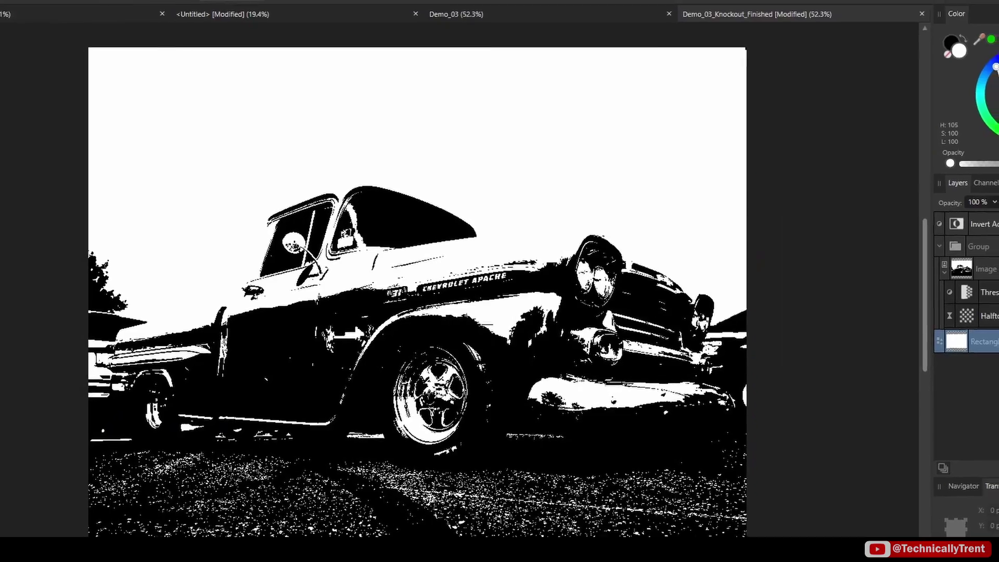
left_click(996, 292)
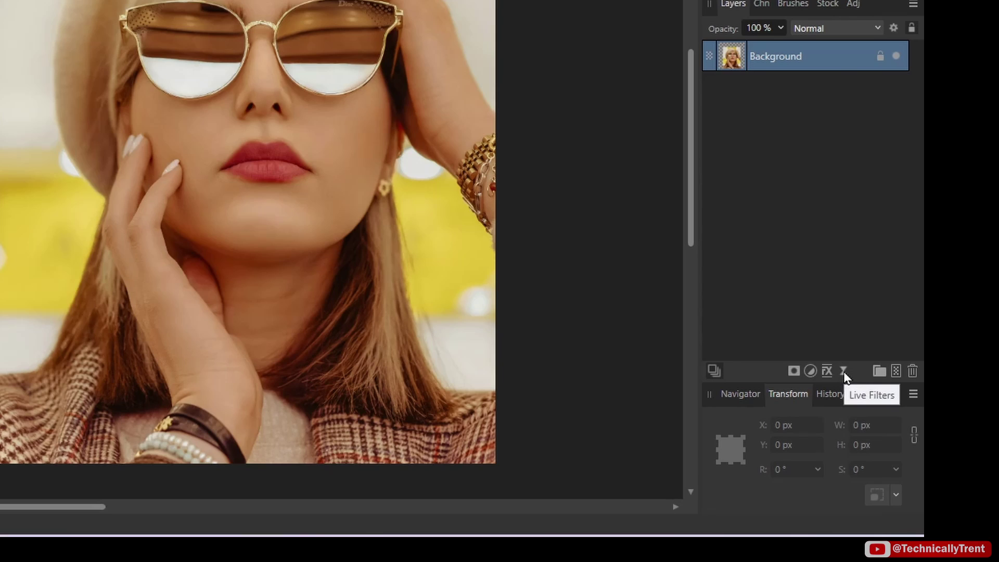
- Add a Live Halftone filter to the portrait, trying a Line screen before choosing Circular
left_click(844, 371)
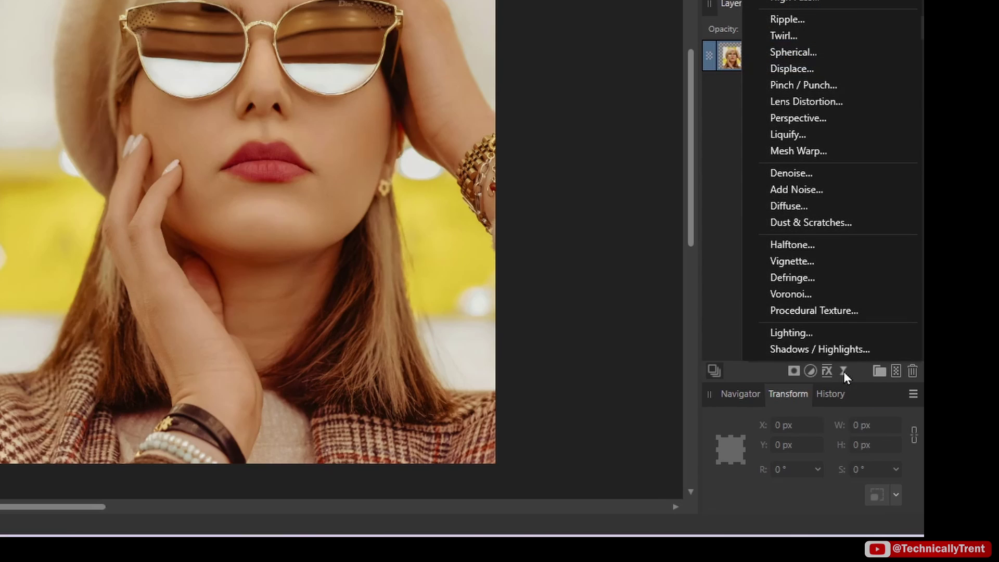
left_click(808, 241)
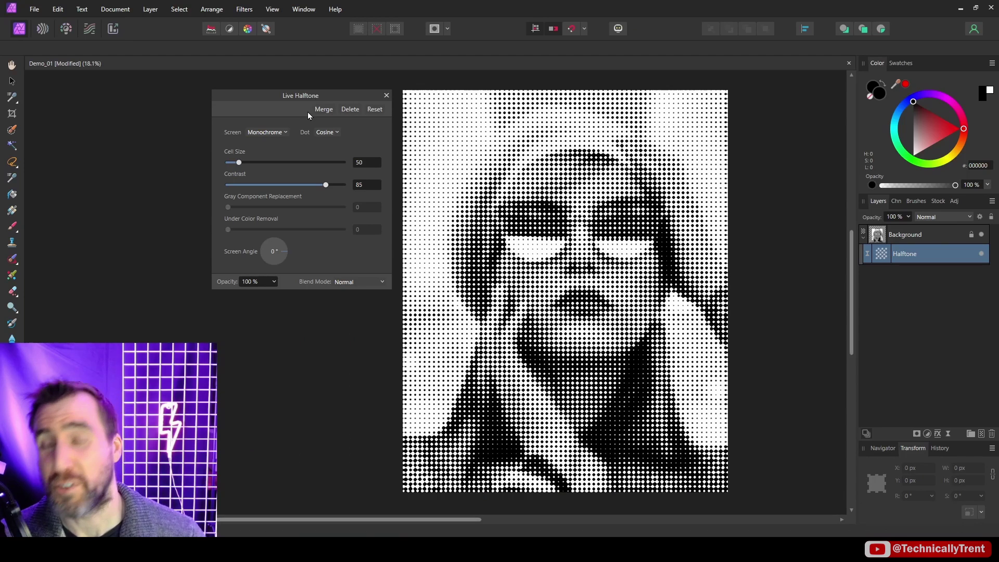
left_click(274, 132)
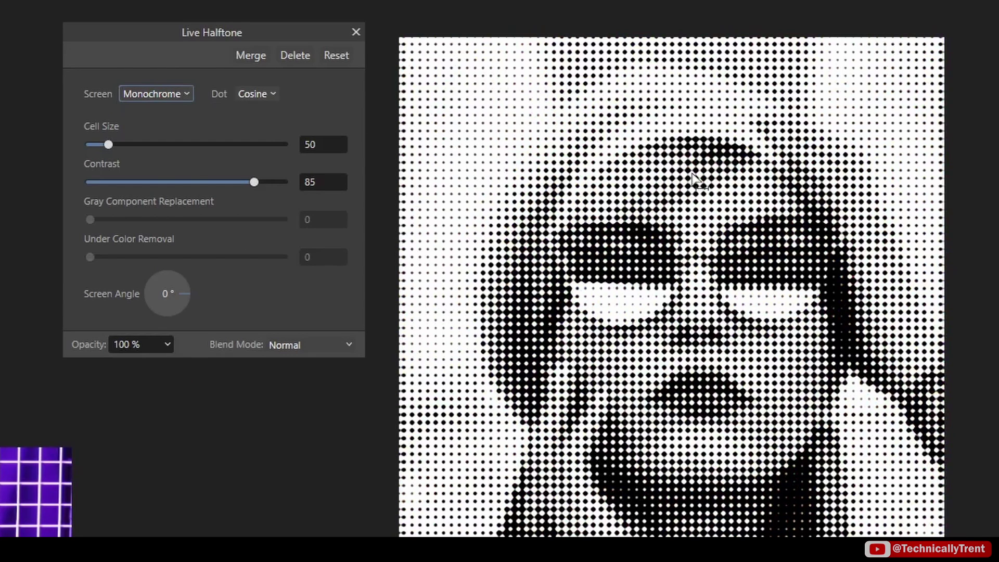
left_click(150, 94)
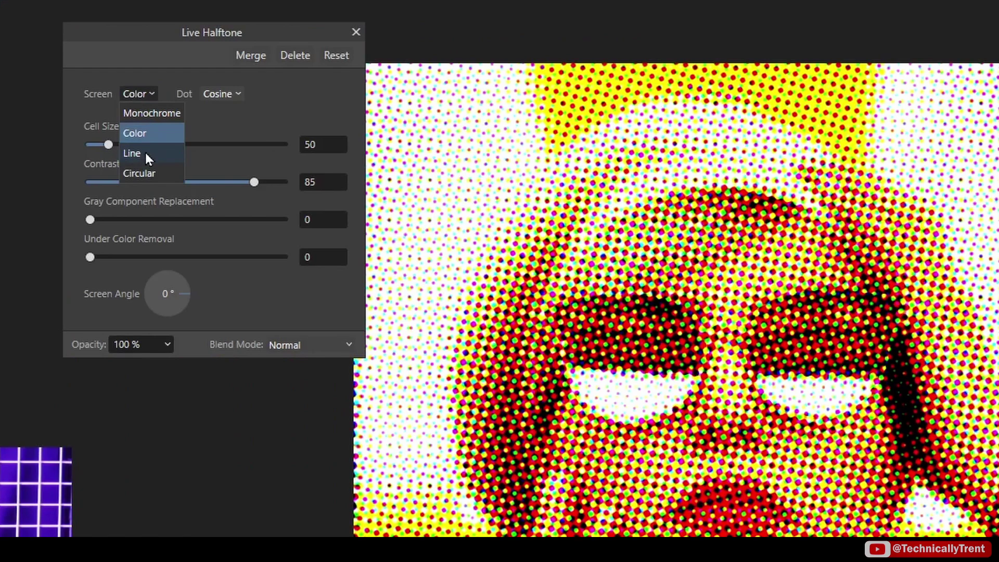
left_click(147, 156)
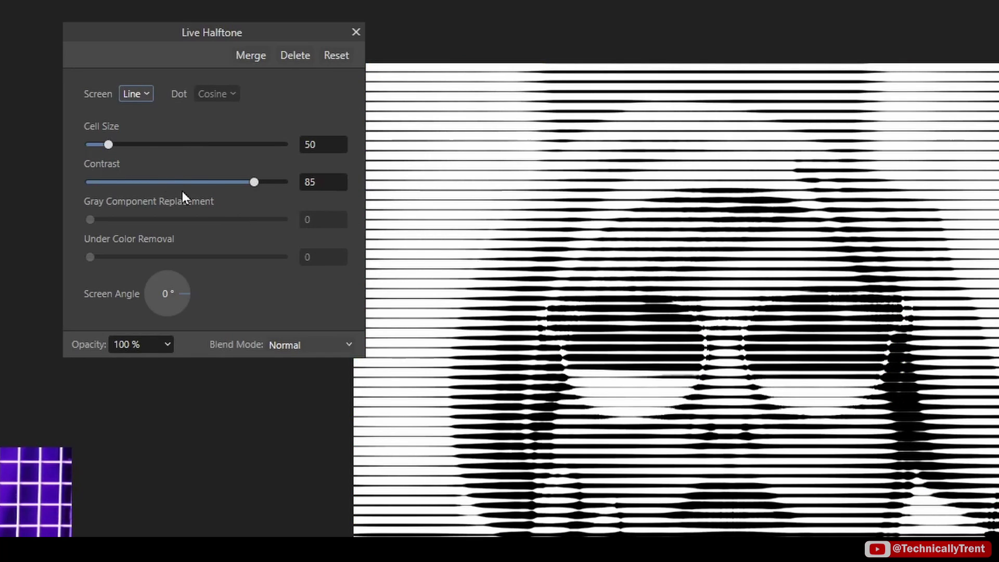
left_click(136, 94)
left_click(140, 174)
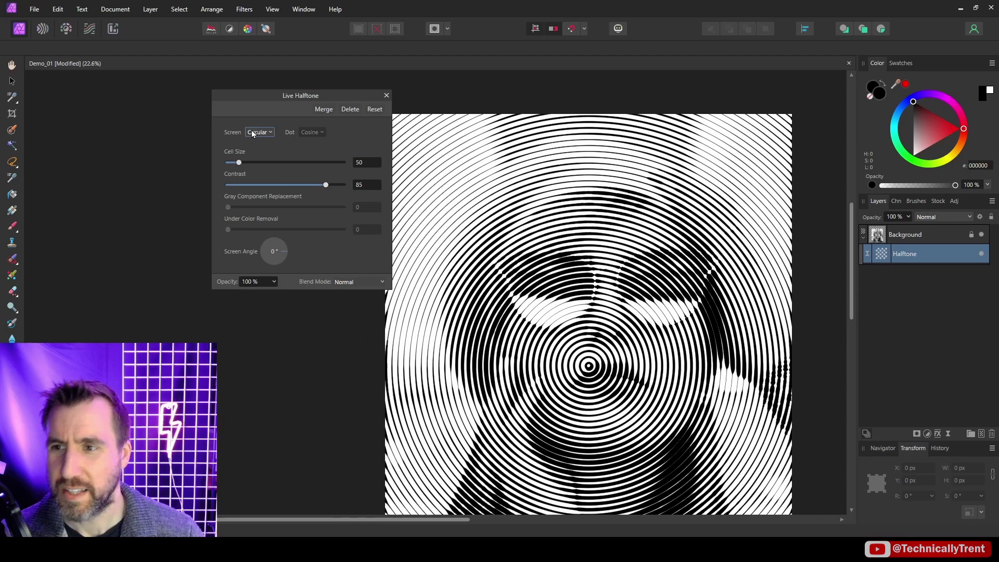
left_click(134, 91)
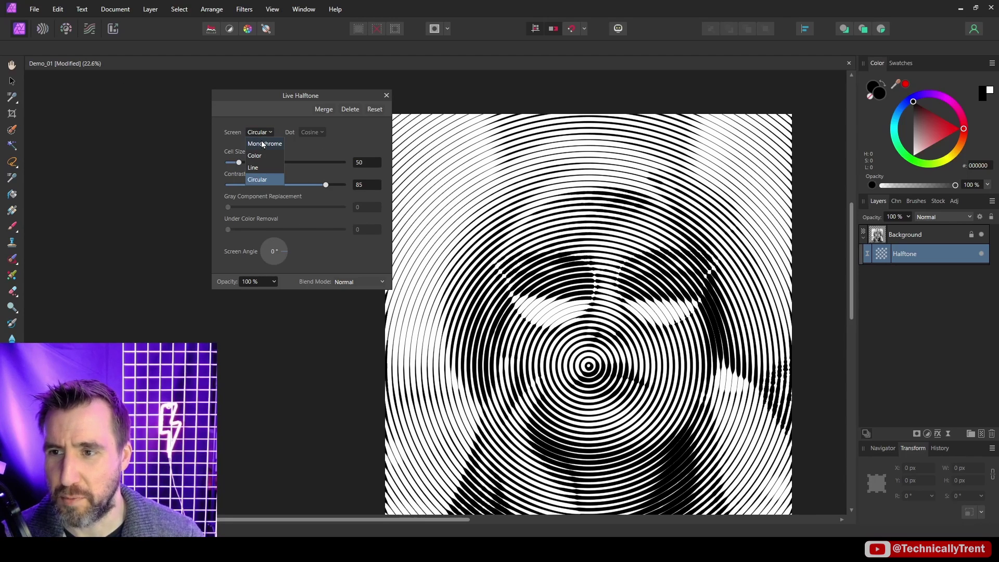
- Set the halftone screen to Monochrome with a cell size of about 45.8
left_click(263, 144)
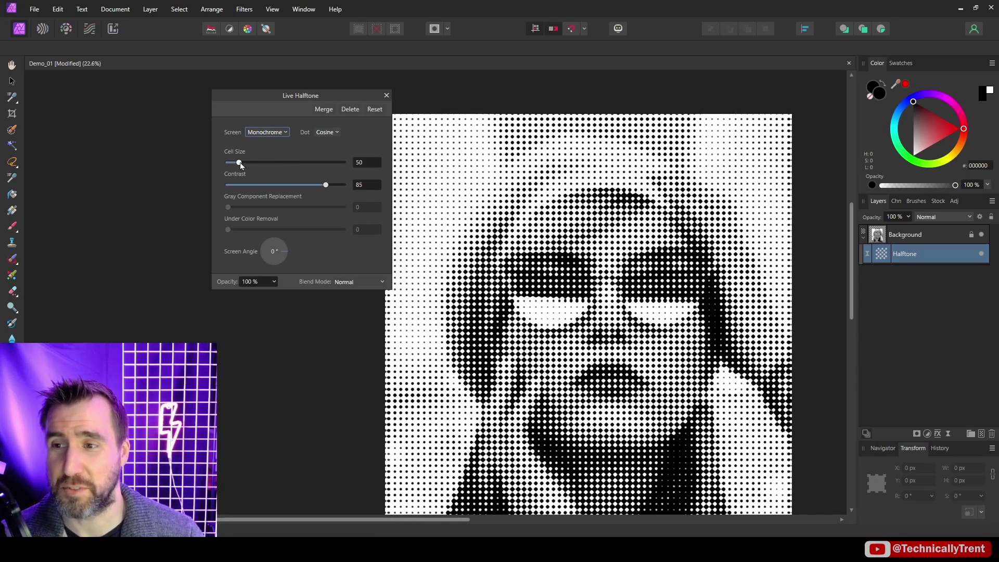
mouse_move(240, 164)
left_mouse_down()
mouse_move(251, 164)
mouse_move(238, 164)
left_mouse_up()
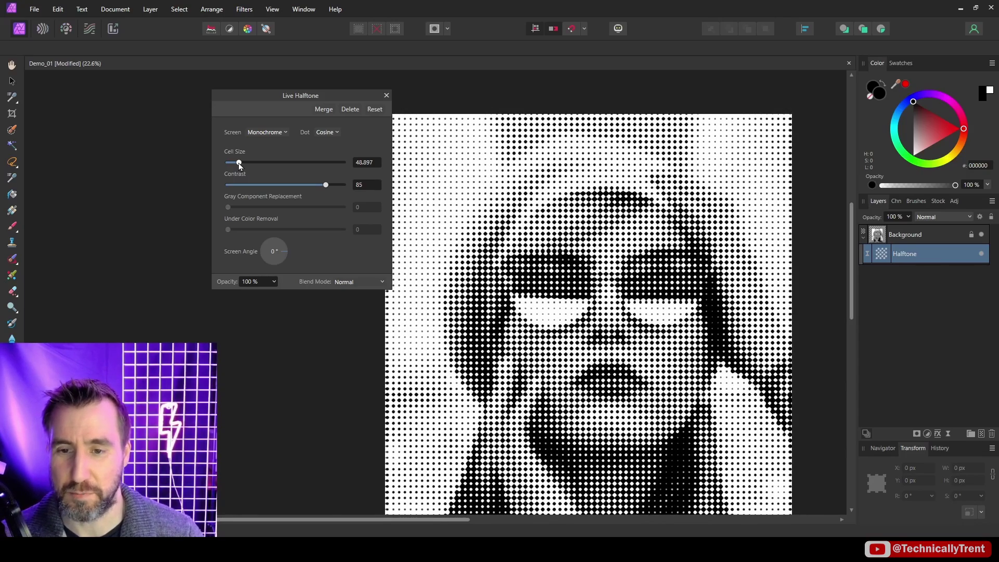
left_click_drag(239, 164, 240, 164)
left_click_drag(622, 210, 614, 239)
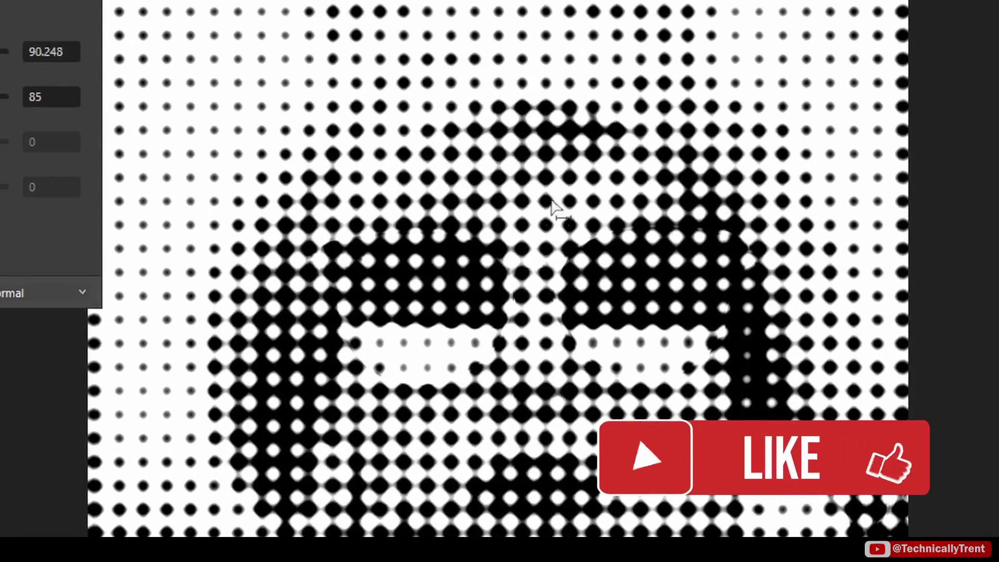
left_click_drag(551, 205, 582, 150)
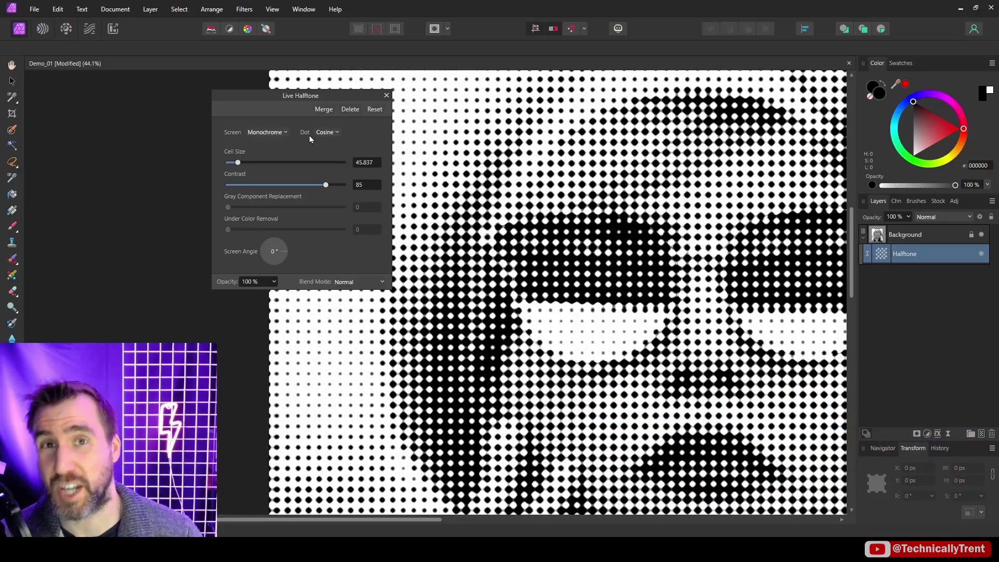
- Try Round halftone dots, then return the dot shape to Cosine
left_click(324, 132)
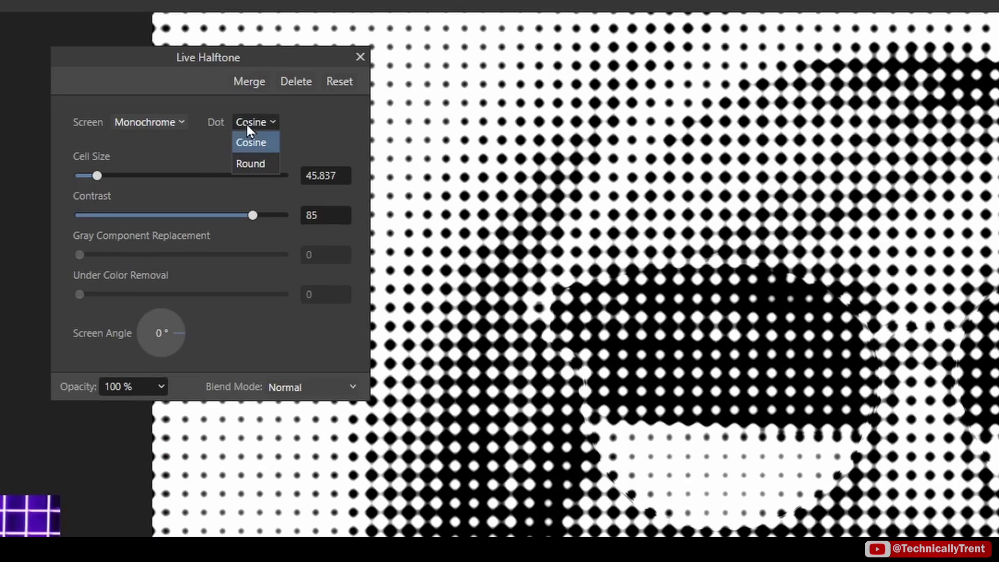
left_click(260, 161)
scroll(759, 245, "up", 3)
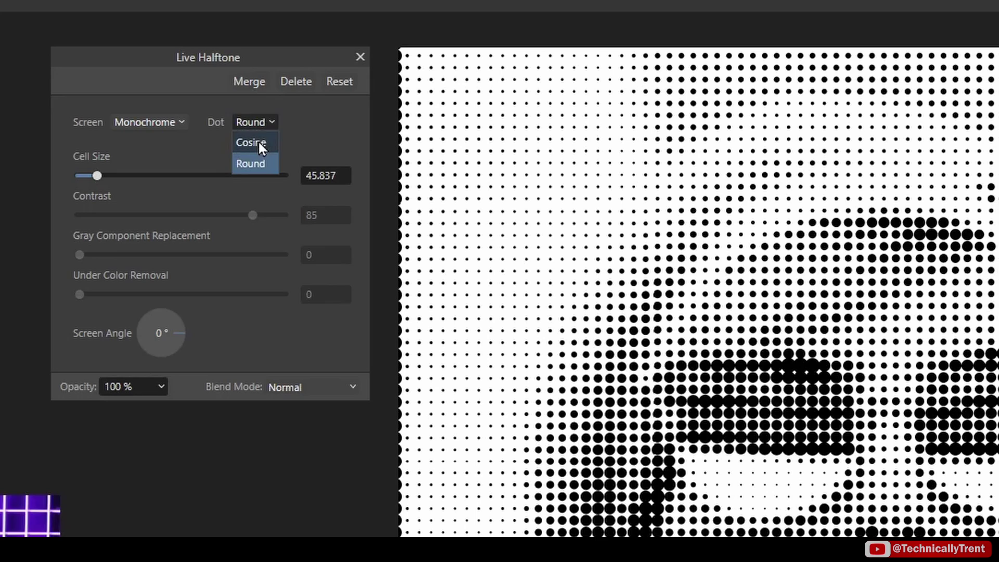
left_click(258, 140)
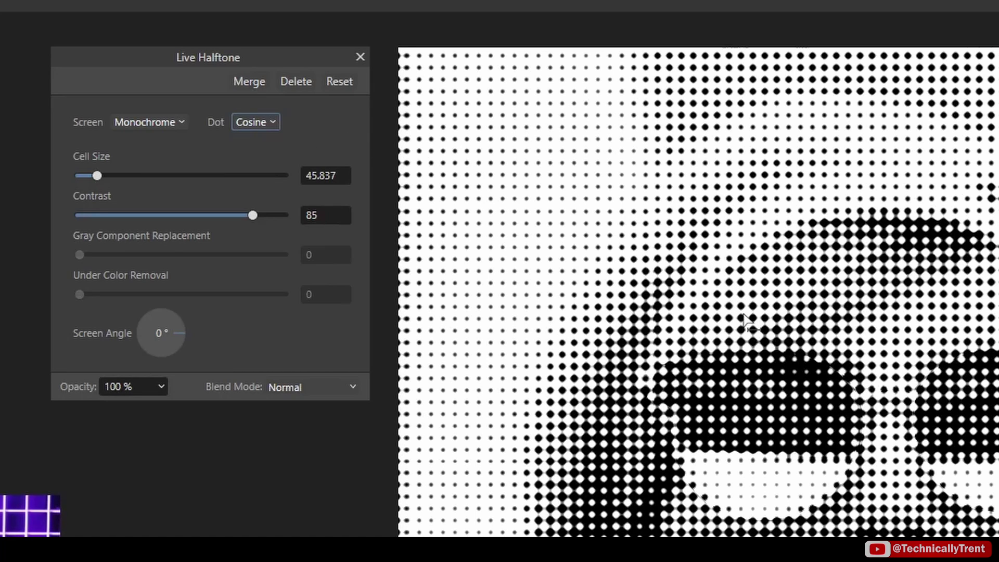
scroll(745, 319, "up", 4)
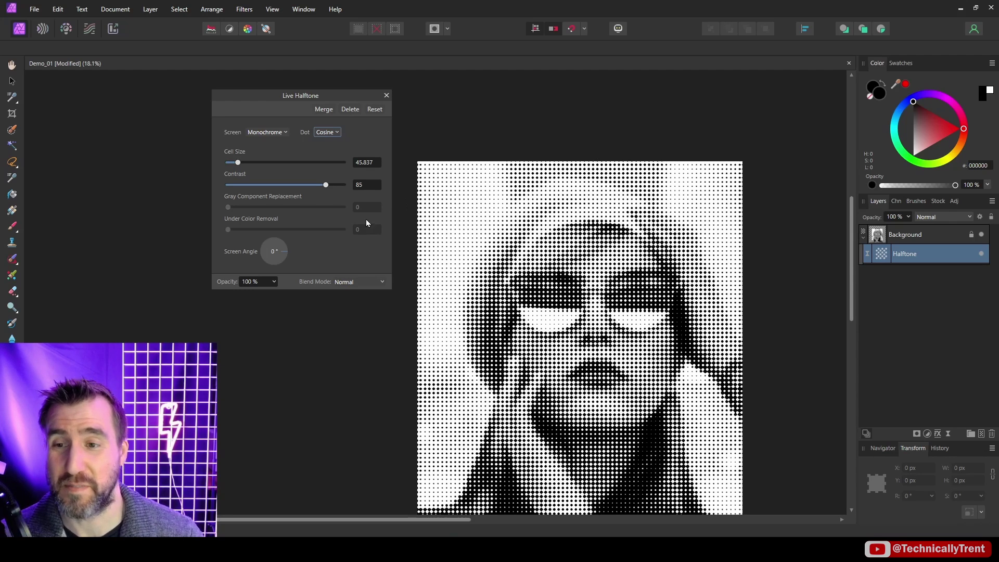
- Lower the halftone contrast for a finer dot pattern
scroll(609, 353, "up", 5)
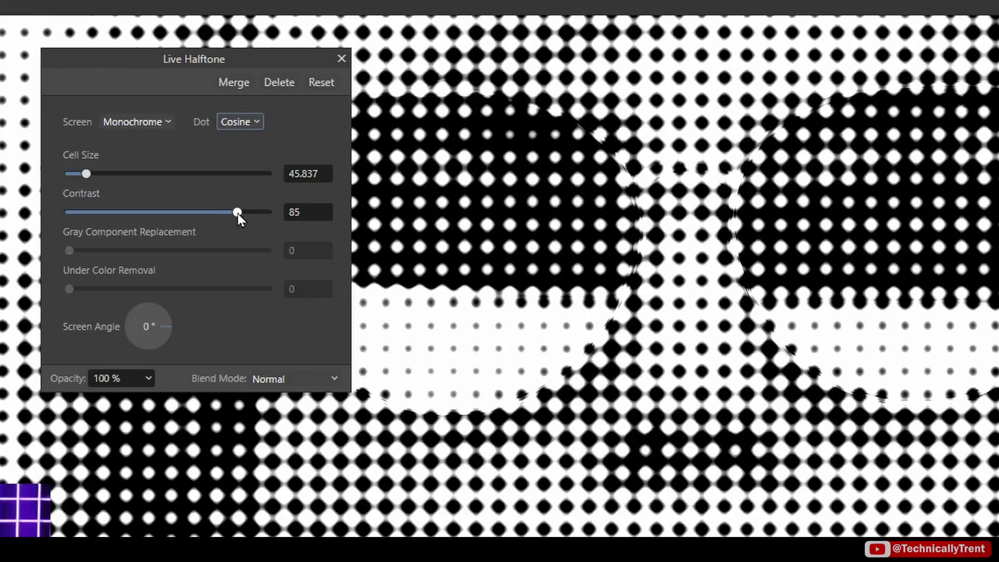
left_click_drag(326, 185, 304, 185)
left_click_drag(199, 214, 96, 214)
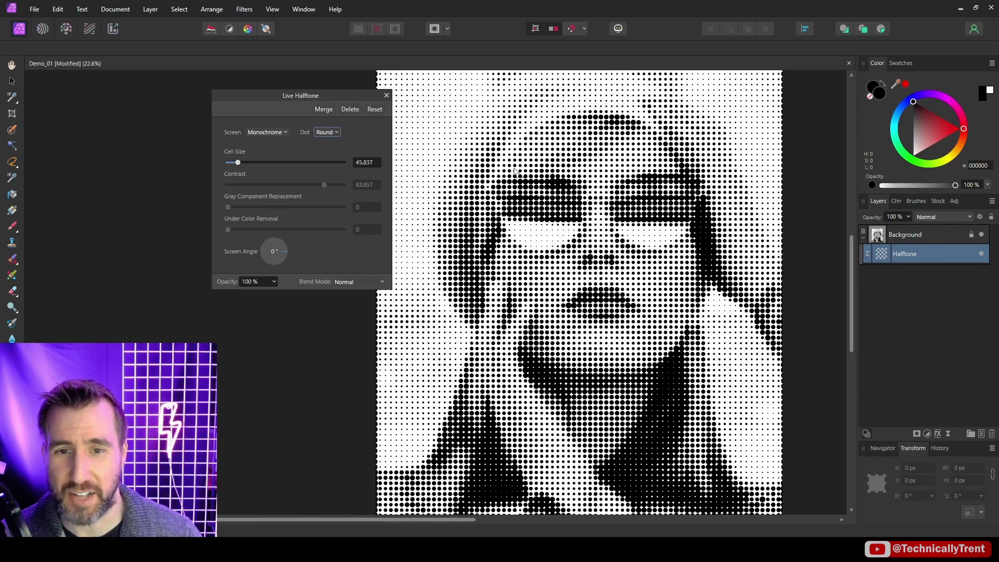
- Set the halftone screen angle to 120°
scroll(515, 170, "up", 1)
left_click_drag(295, 256, 289, 249)
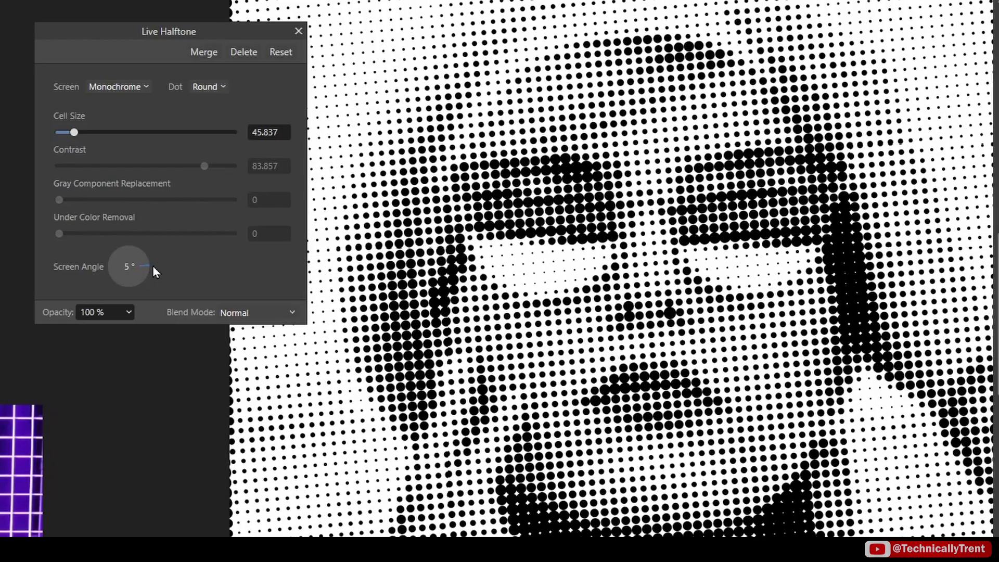
left_click_drag(152, 262, 153, 265)
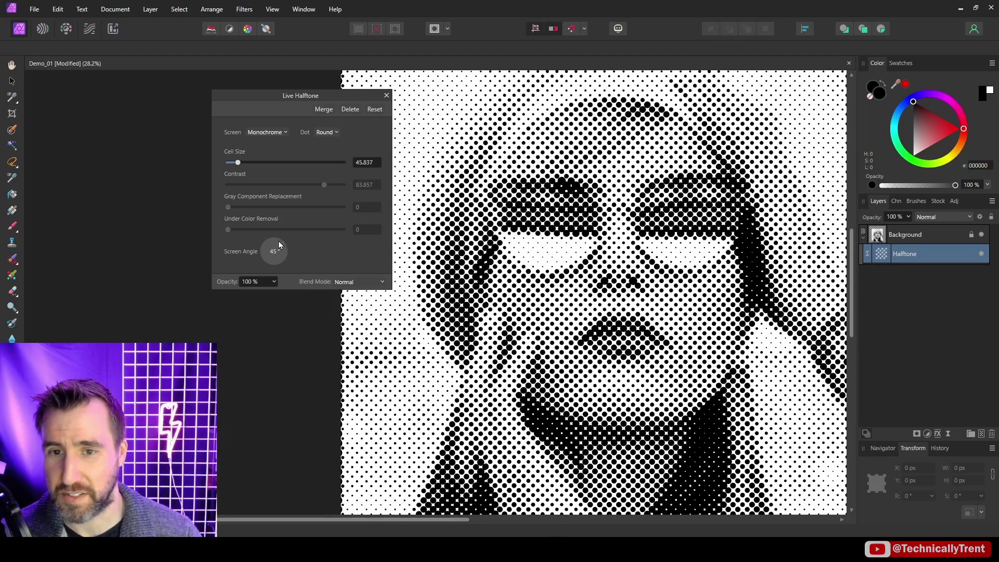
left_click_drag(279, 244, 280, 255)
double_click(273, 251)
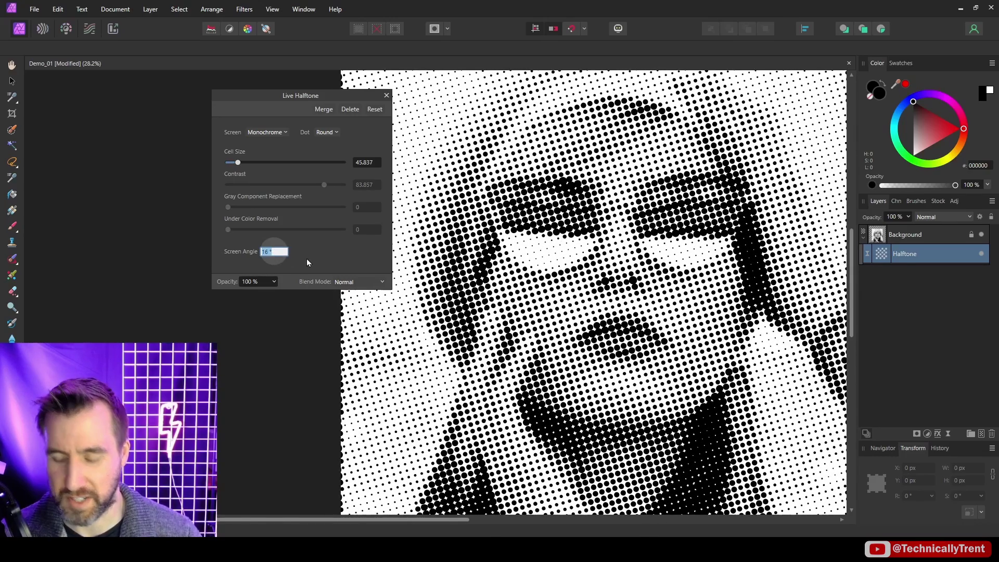
type("12")
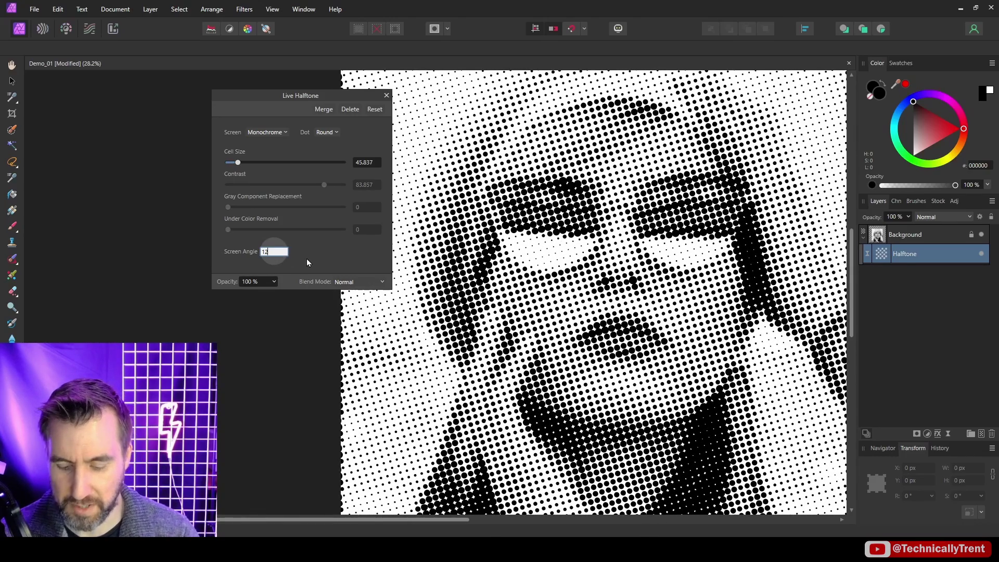
type("0")
key("Return")
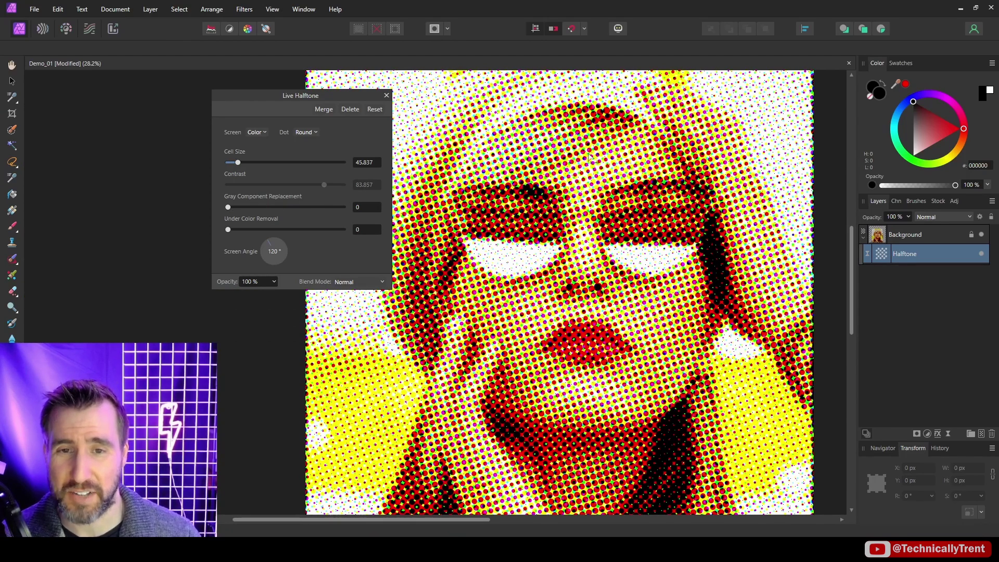
- Reduce the halftone's Under Color Removal to about 69
scroll(687, 158, "up", 8)
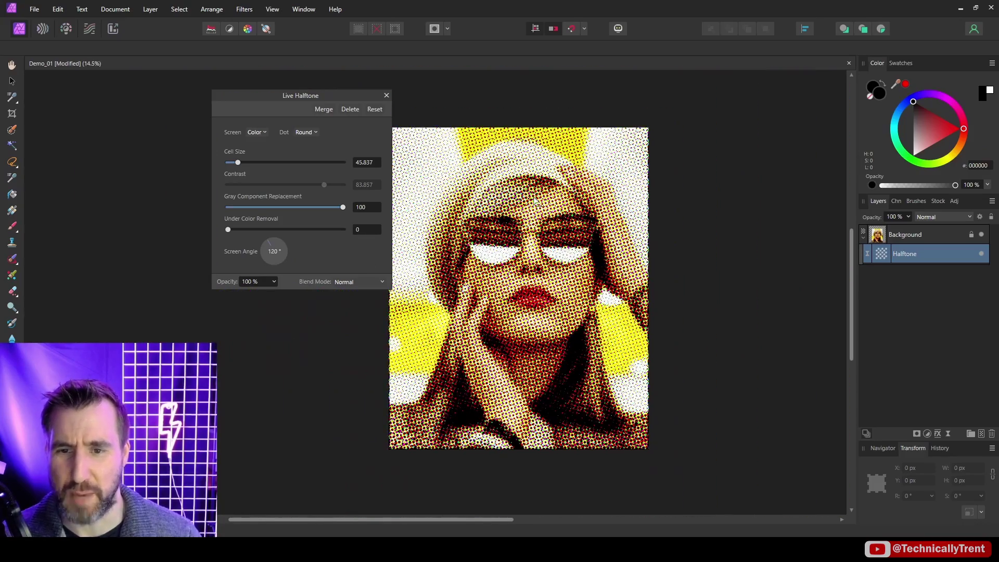
scroll(532, 201, "up", 1)
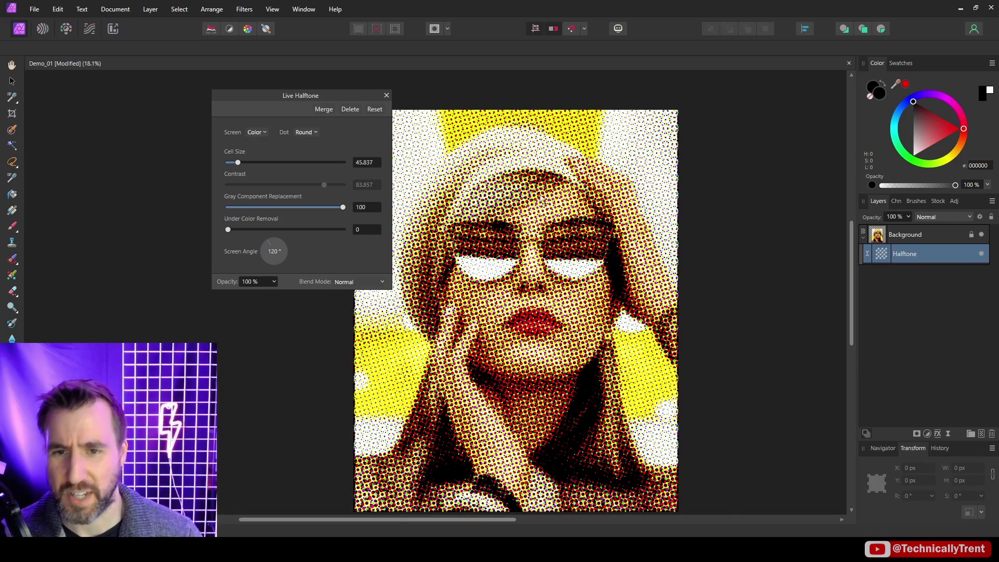
scroll(539, 198, "up", 5)
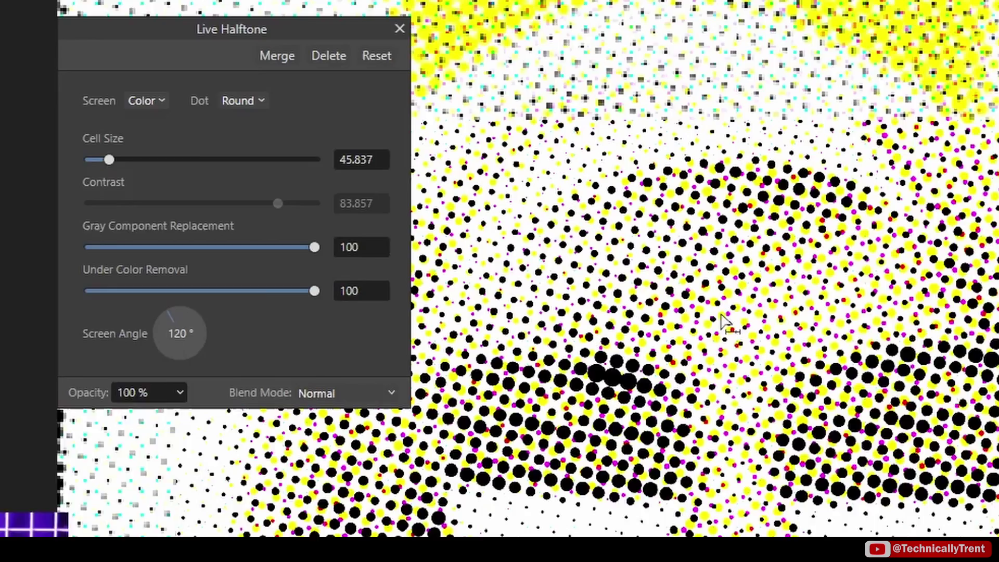
left_click_drag(715, 323, 226, 312)
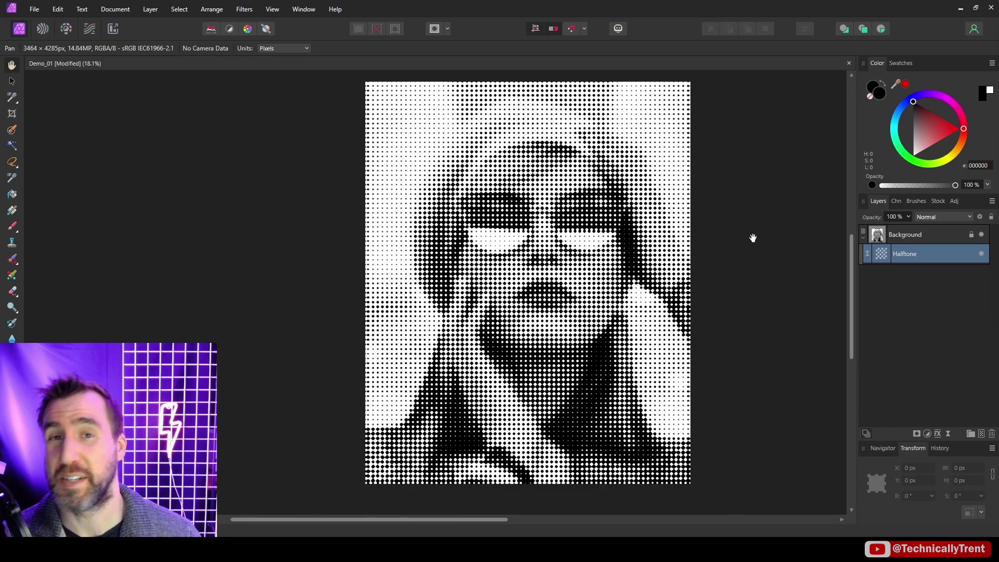
- Hide the halftone, select the woman from hat to shoulders, and create a mask
left_click(982, 255)
left_click(12, 129)
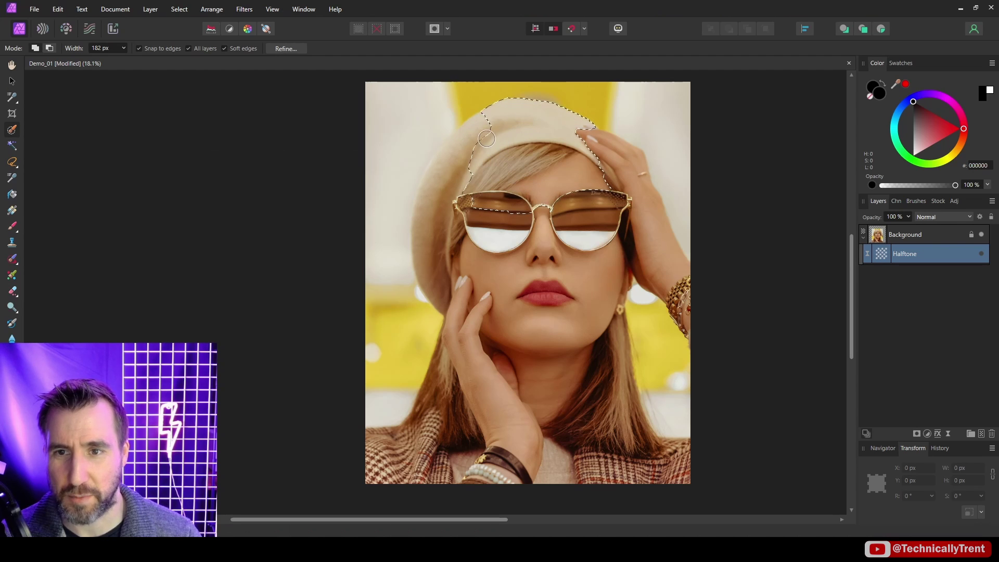
mouse_move(429, 184)
left_mouse_down()
mouse_move(453, 146)
mouse_move(492, 136)
mouse_move(547, 156)
mouse_move(695, 330)
left_mouse_up()
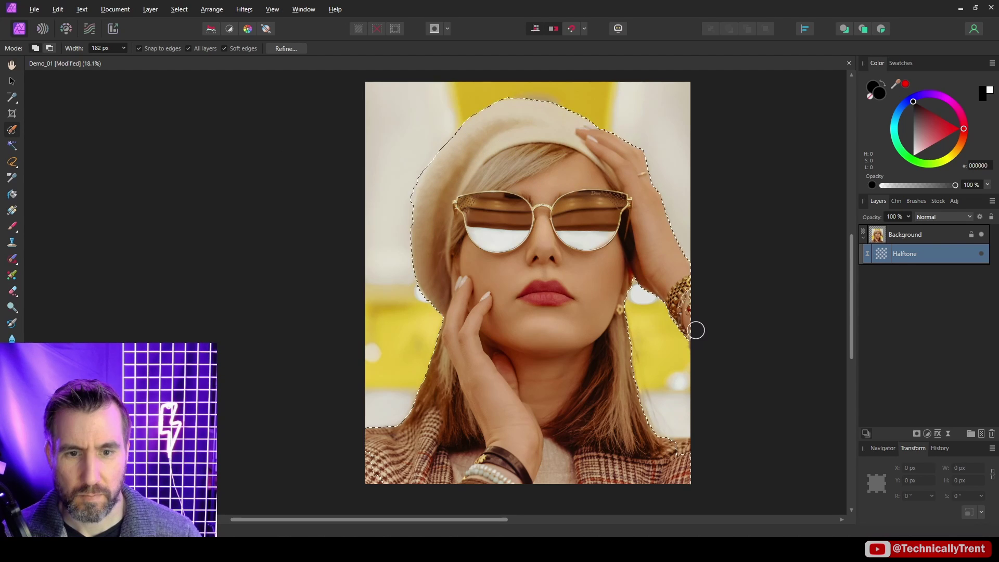
left_click(917, 434)
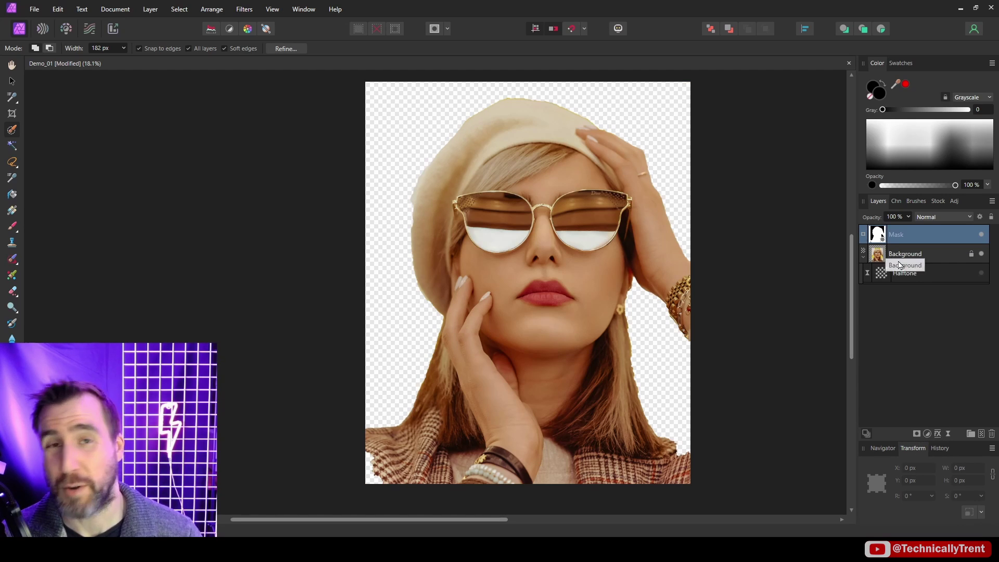
- Nest the mask in the Halftone layer and invert it so the woman stays in colour
left_click(982, 274)
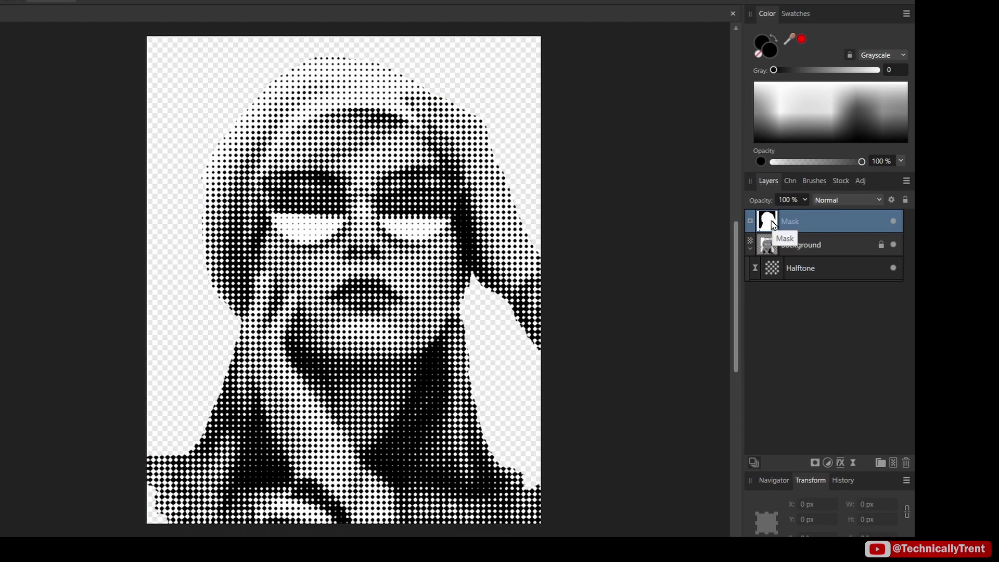
left_click_drag(875, 235, 904, 273)
left_click_drag(801, 261, 803, 267)
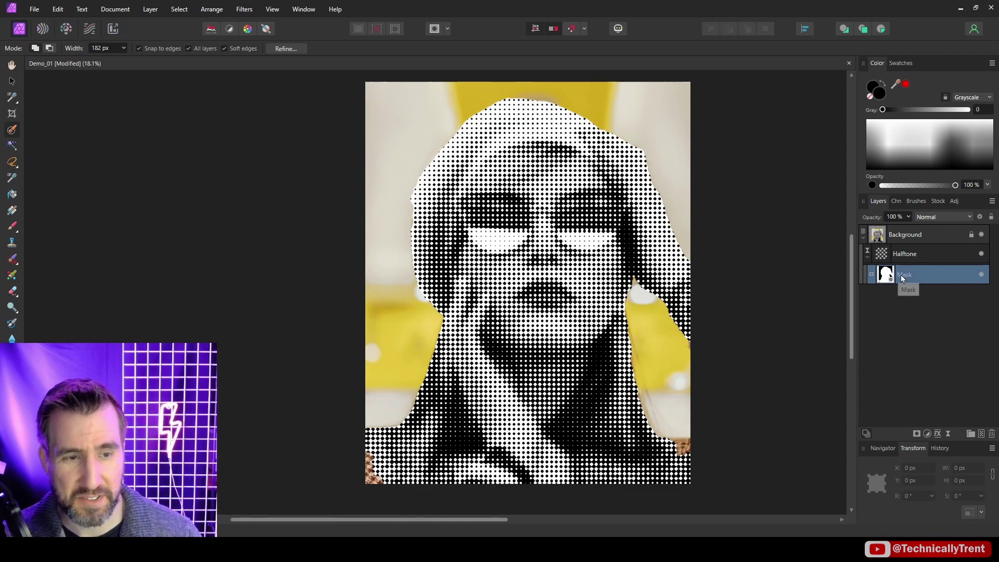
key("ctrl+i")
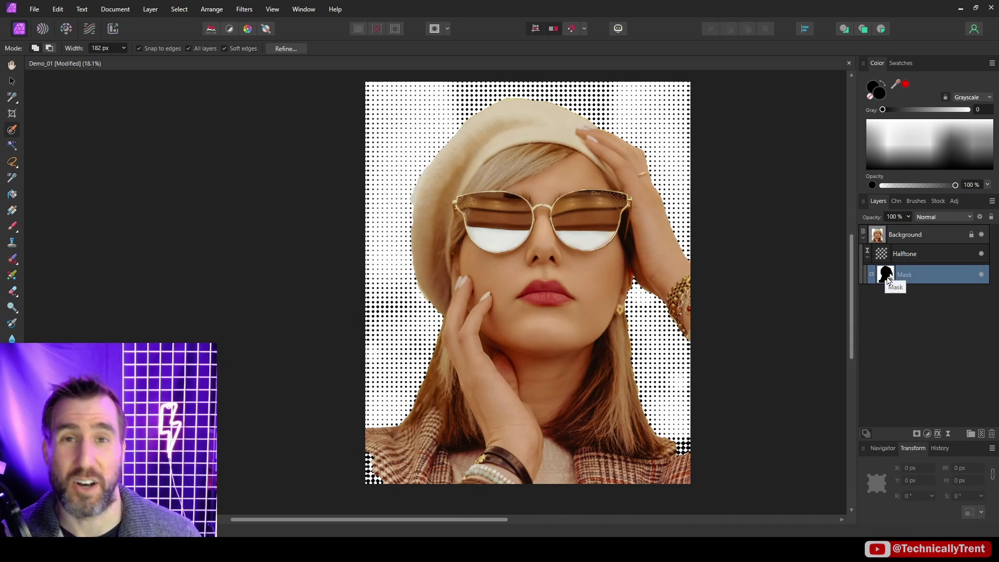
- Switch the portrait halftone to a Color CMYK screen with larger cells around 84
double_click(881, 254)
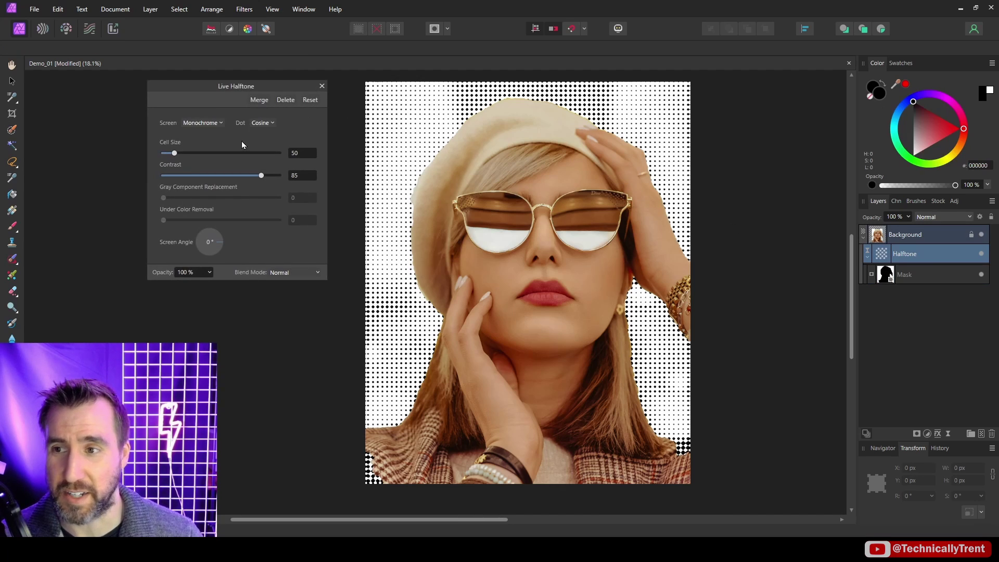
left_click_drag(238, 145, 181, 152)
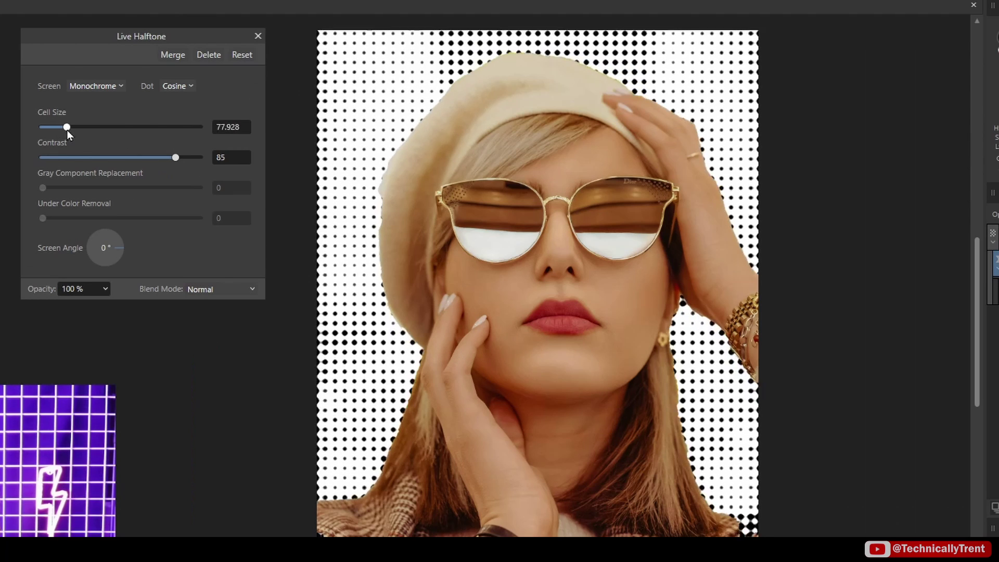
left_click_drag(66, 130, 67, 131)
left_click(94, 86)
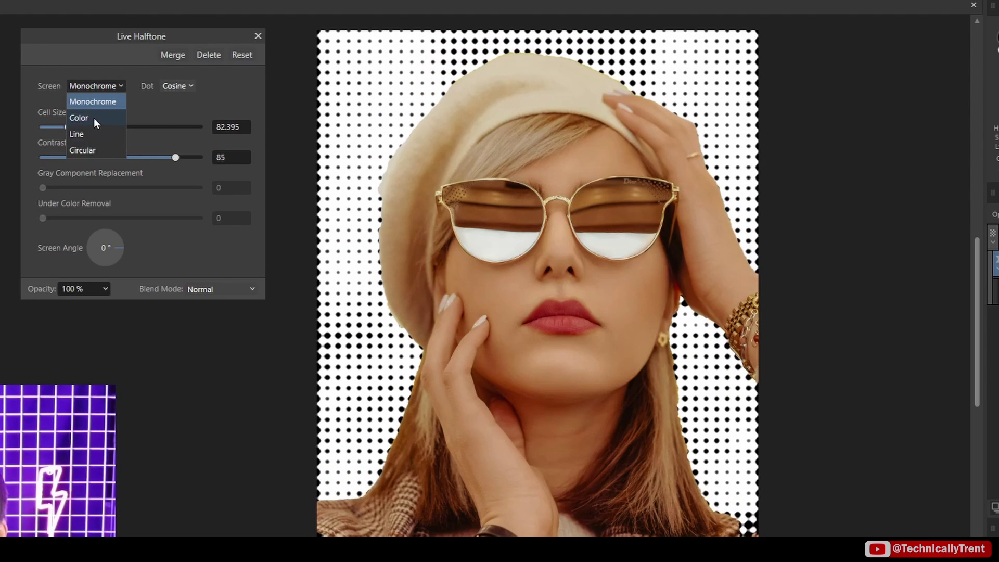
left_click(94, 117)
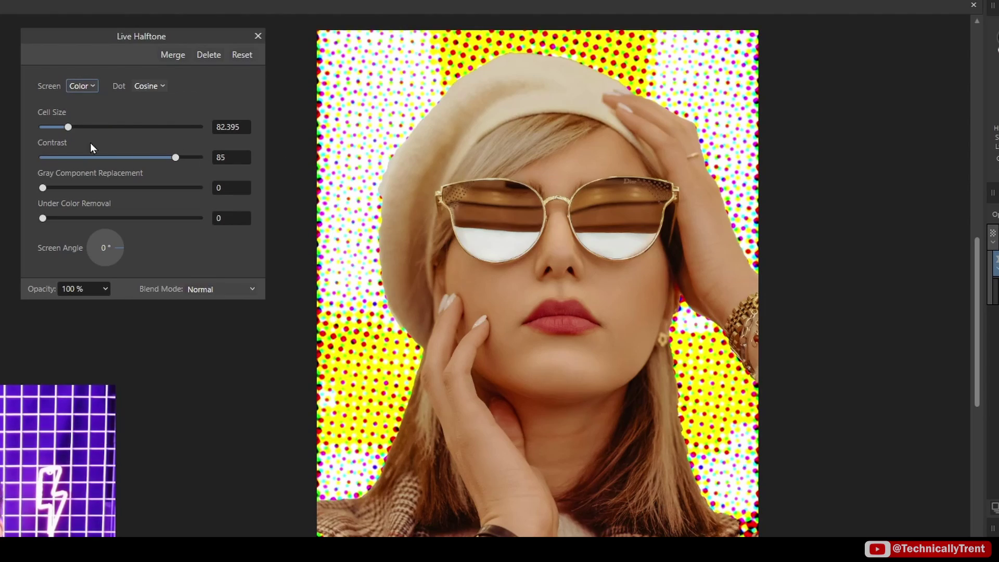
mouse_move(70, 128)
left_mouse_down()
mouse_move(91, 132)
mouse_move(63, 133)
left_mouse_up()
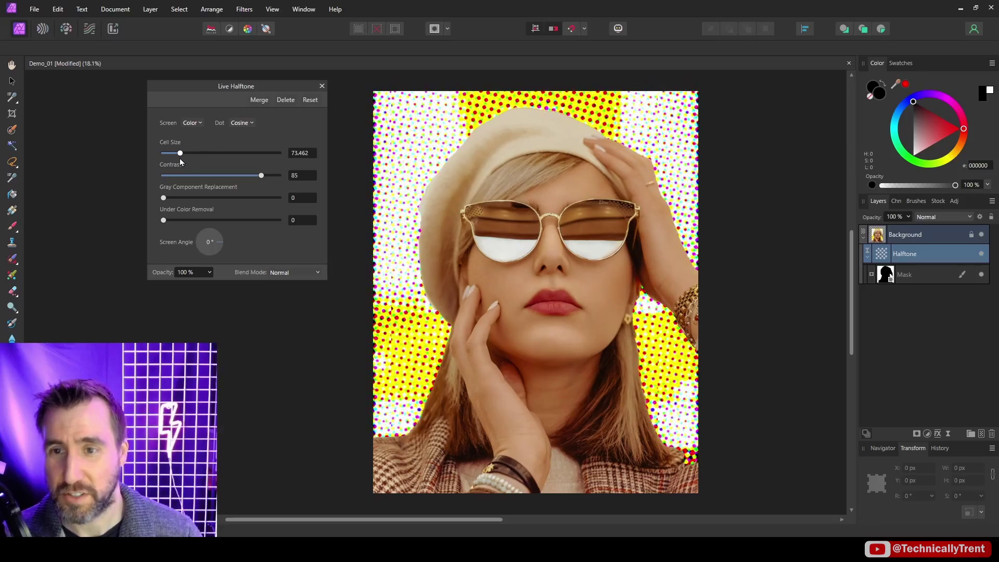
mouse_move(179, 159)
left_mouse_down()
mouse_move(167, 159)
mouse_move(194, 165)
left_mouse_up()
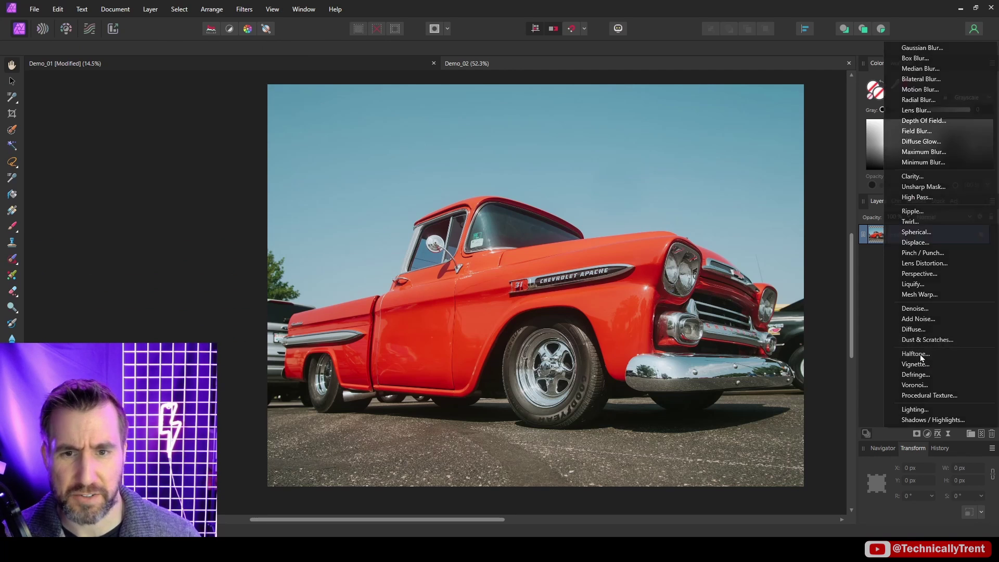
- Apply a Live Halftone filter to the truck photo and temporarily hide it
left_click(915, 358)
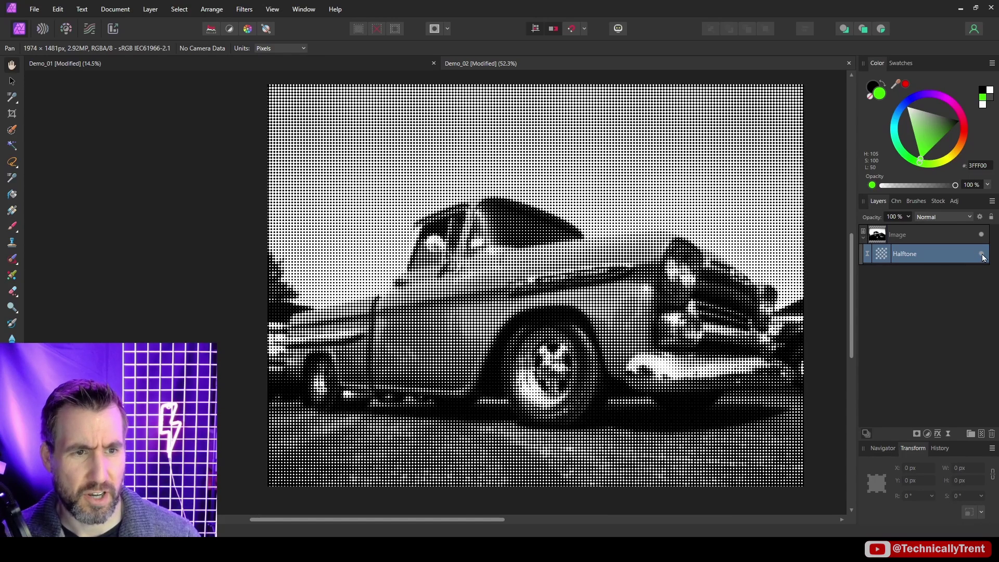
left_click(981, 255)
left_click(920, 238)
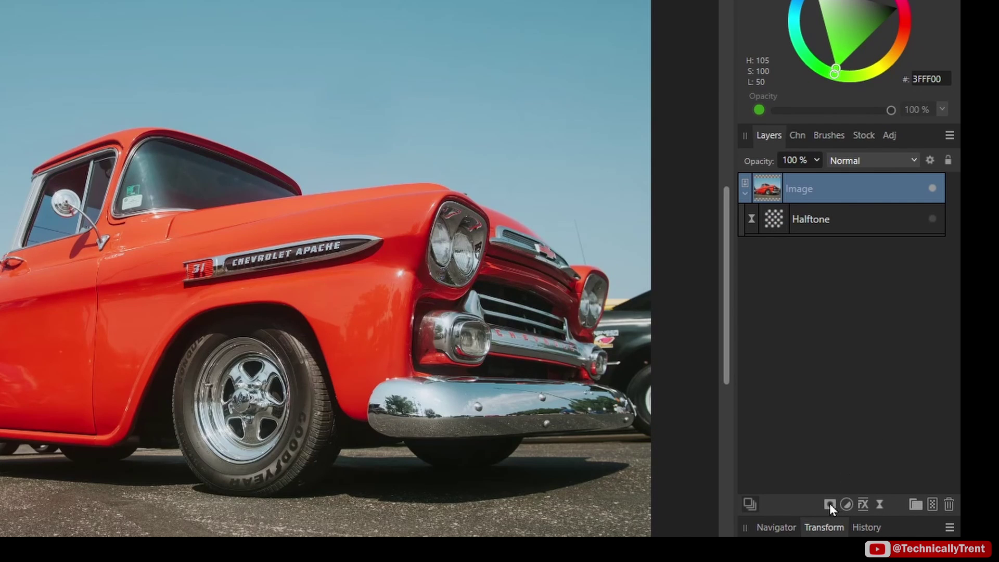
- Add a Black & White adjustment below the Halftone layer, then hide it
left_click(846, 504)
left_click(841, 186)
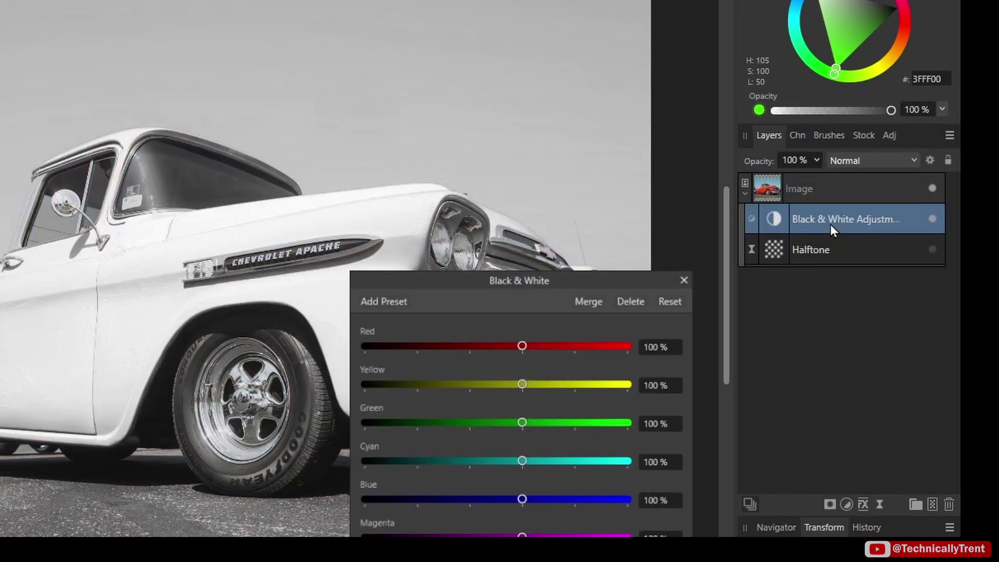
left_click_drag(788, 232, 802, 260)
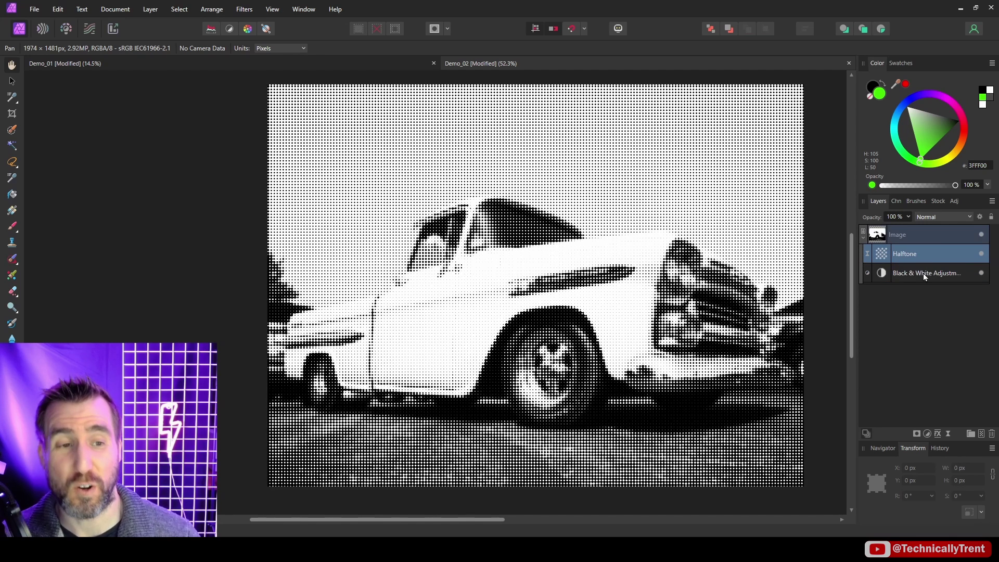
left_click(981, 273)
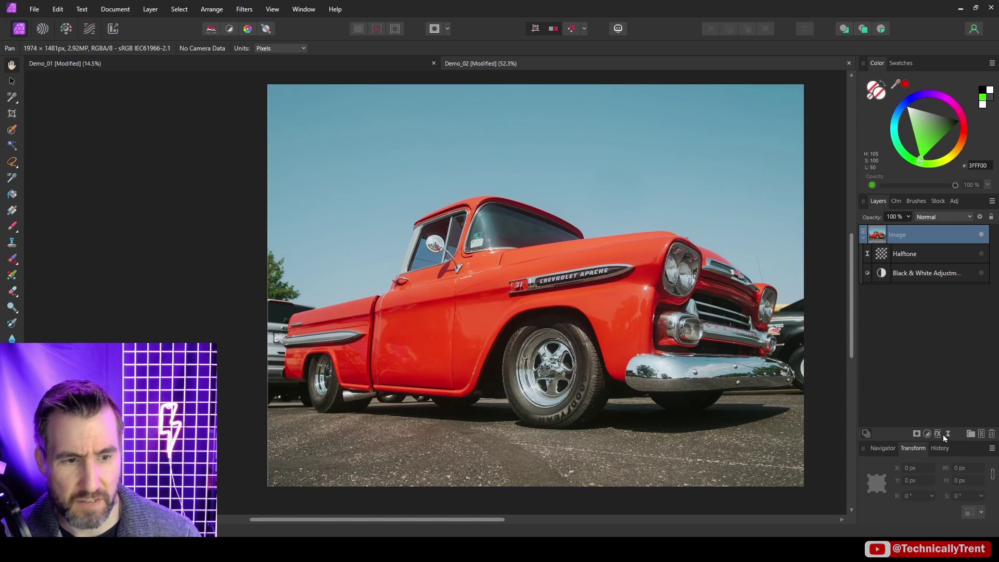
- Add a Levels adjustment with Black Level 23% and White Level 85%
left_click(927, 433)
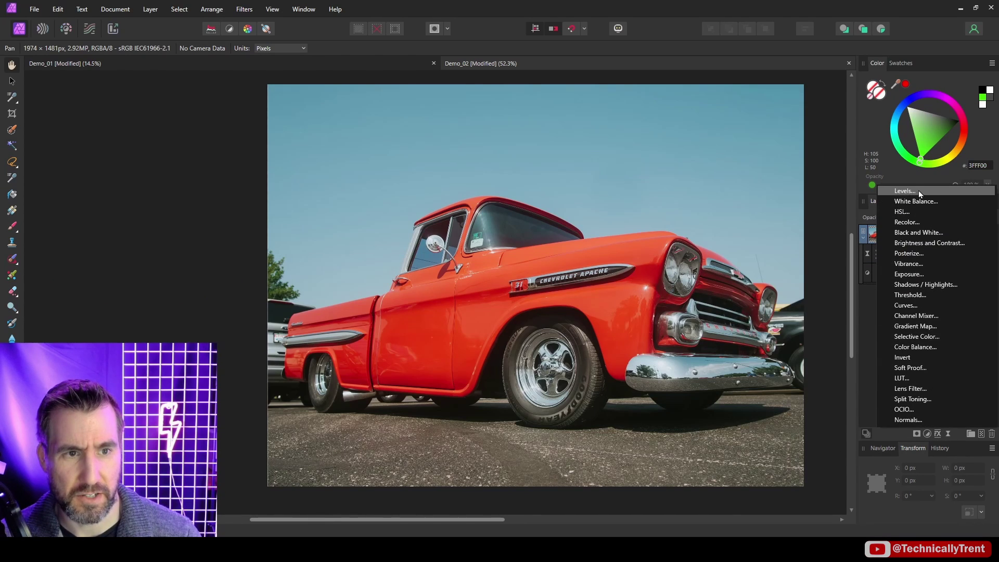
left_click(918, 191)
left_click_drag(619, 381, 646, 387)
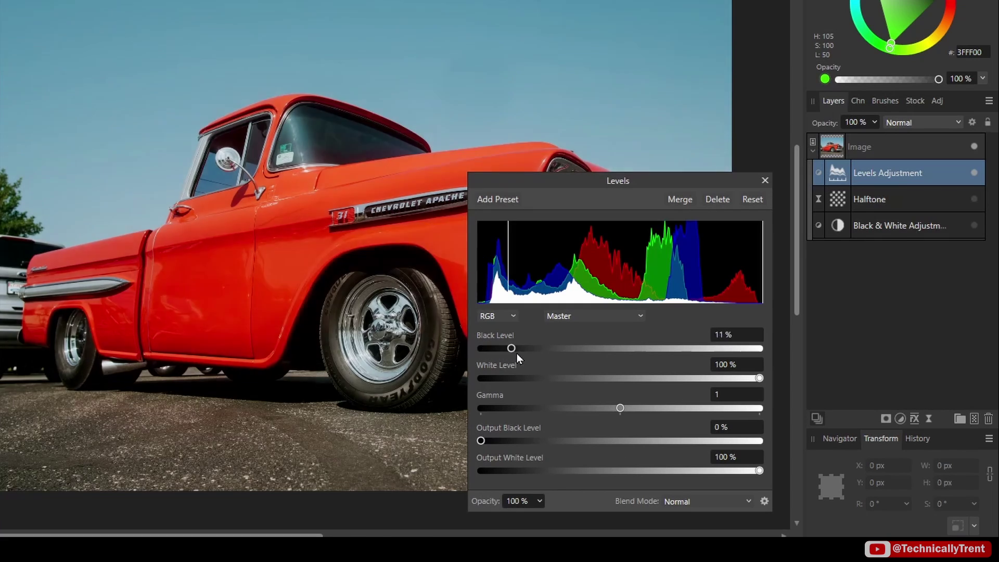
left_click_drag(518, 356, 550, 357)
left_click_drag(760, 378, 718, 379)
left_click(765, 180)
- Move the Halftone above Levels, re-enable it, and fine-tune Levels with black level back at 23%
left_click(838, 201)
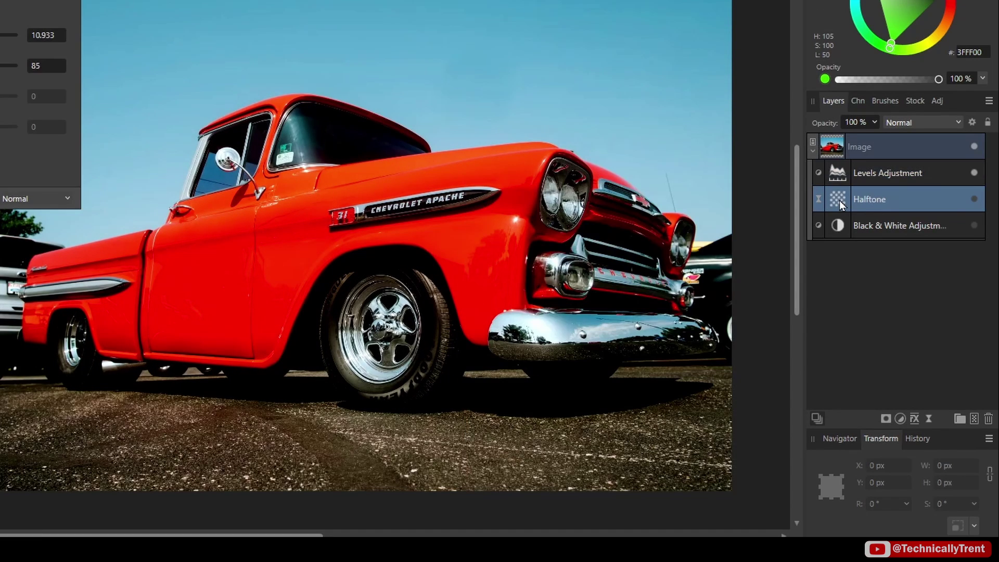
left_click_drag(839, 201, 843, 156)
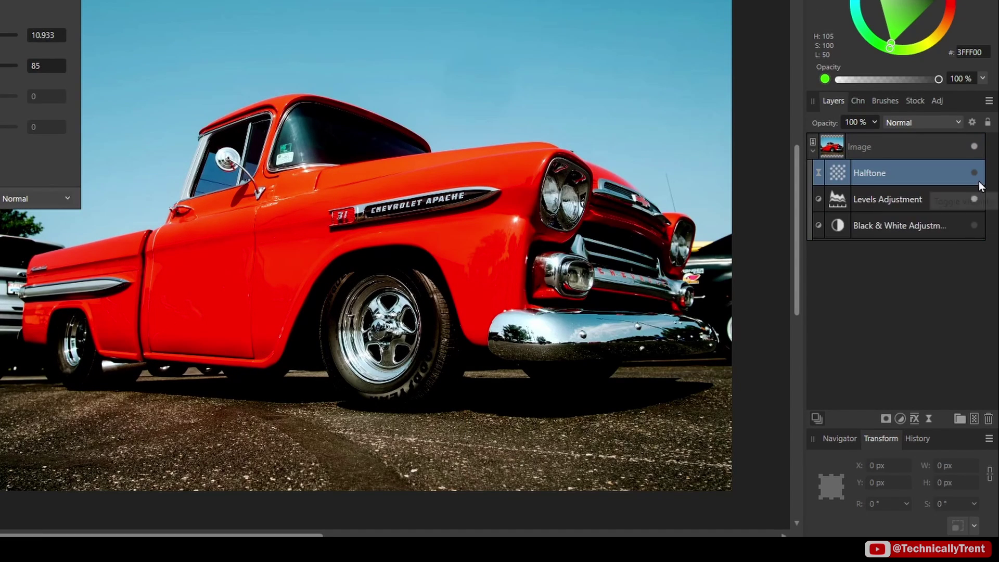
left_click(976, 174)
double_click(842, 203)
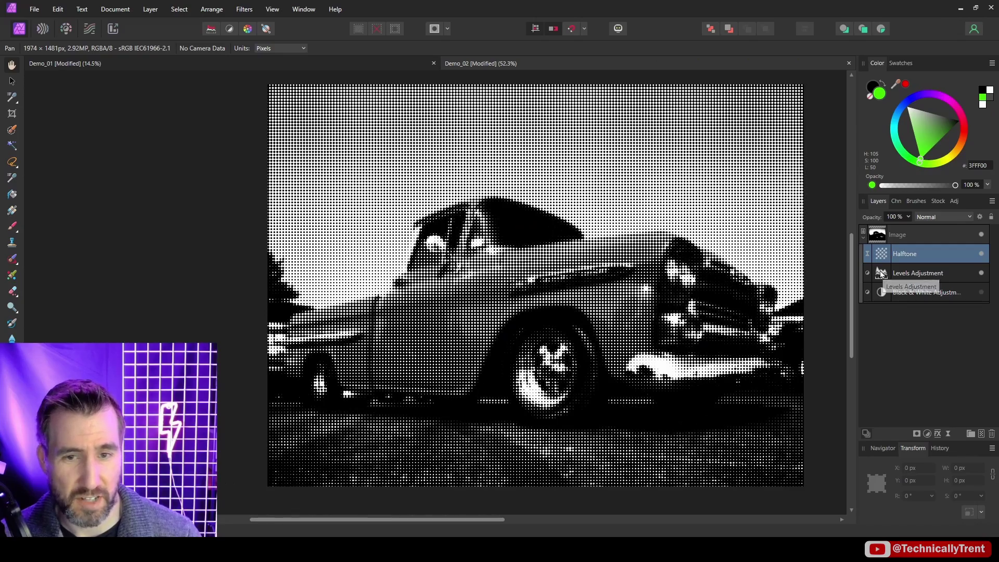
left_click_drag(717, 264, 154, 78)
mouse_move(104, 195)
left_mouse_down()
mouse_move(71, 196)
mouse_move(134, 199)
mouse_move(104, 197)
left_mouse_up()
left_click_drag(160, 238, 195, 242)
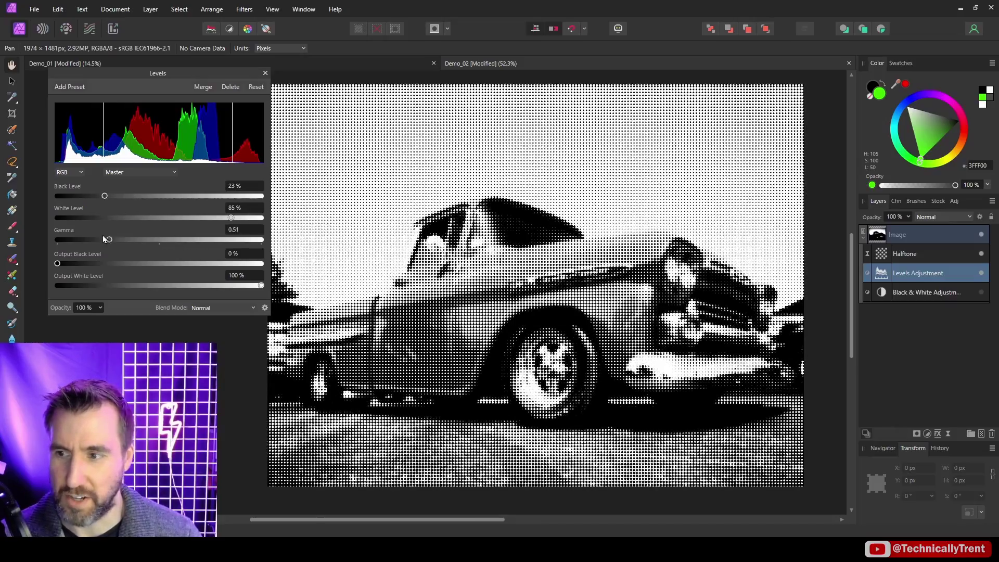
left_click(265, 72)
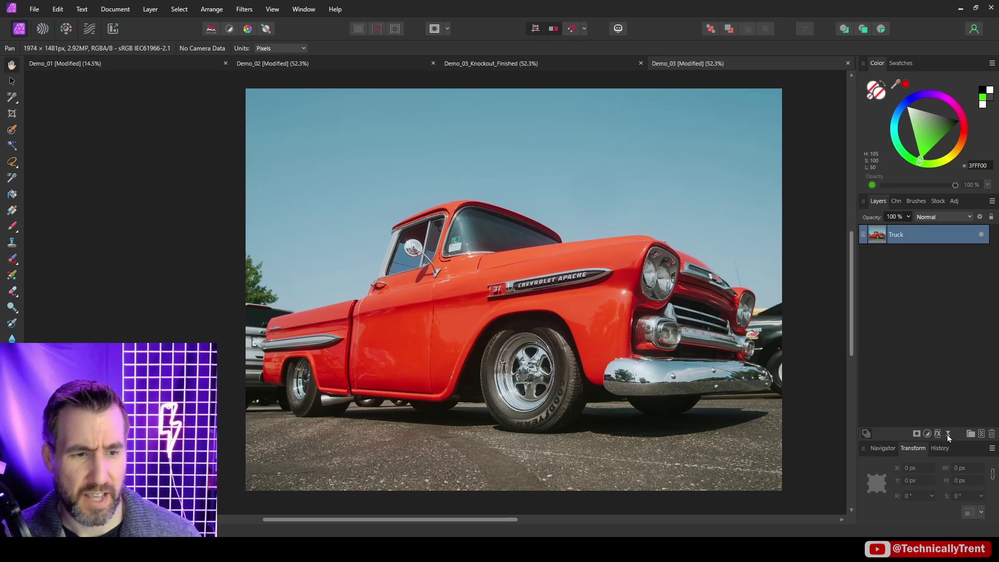
- Add a Live Halftone filter to the Truck layer and expand the layer to show it
left_click(948, 434)
left_click(923, 357)
scroll(577, 203, "up", 2)
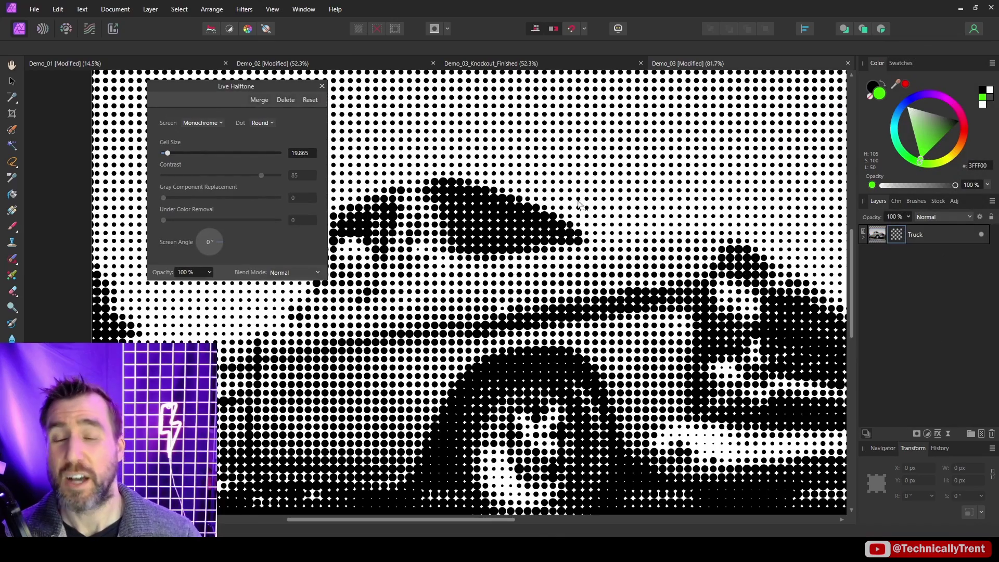
scroll(573, 200, "up", 12)
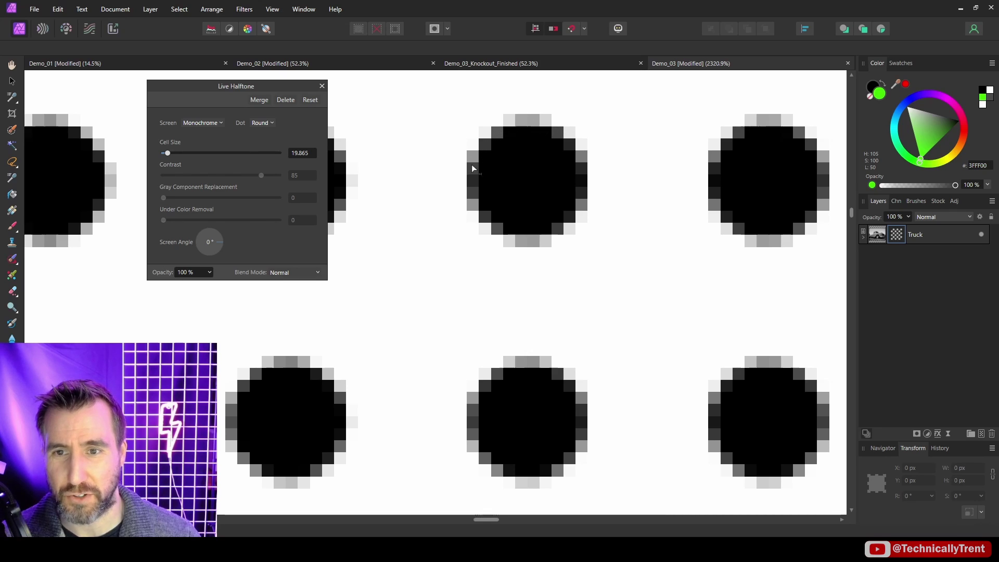
left_click(896, 235)
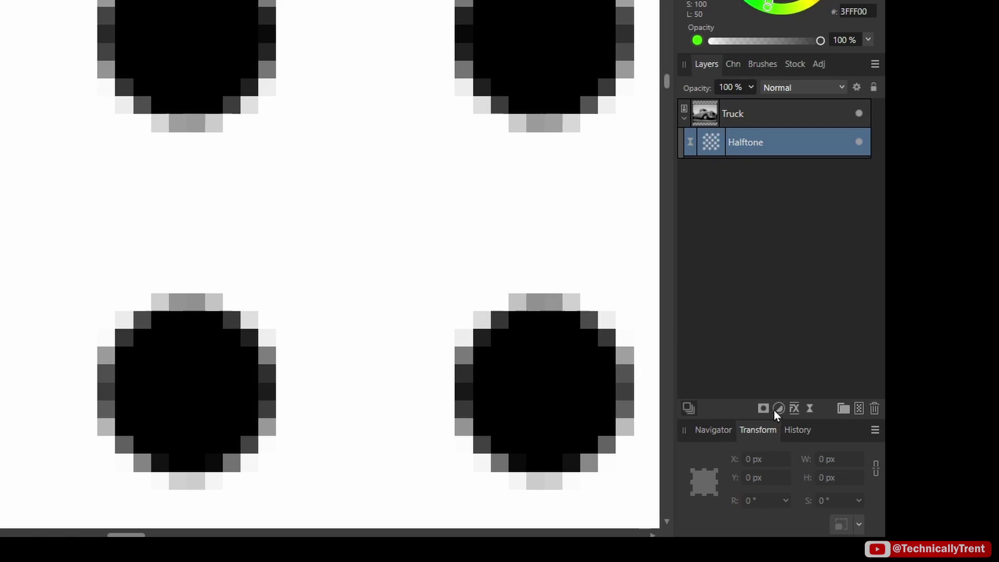
- Add a Threshold adjustment at 48% above the Halftone in the Truck layer, then fit the truck to the view
left_click(777, 409)
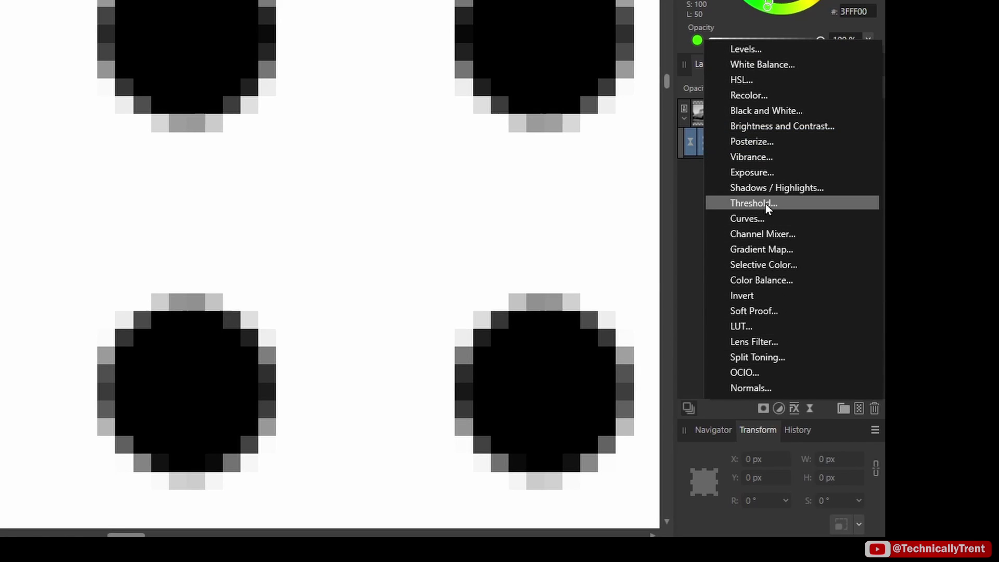
left_click(769, 204)
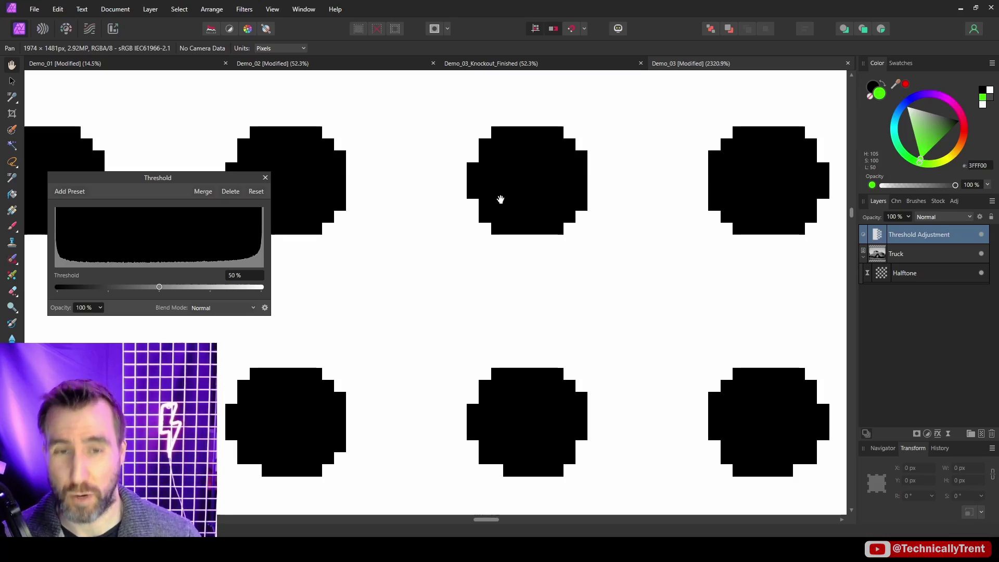
key("ctrl+0")
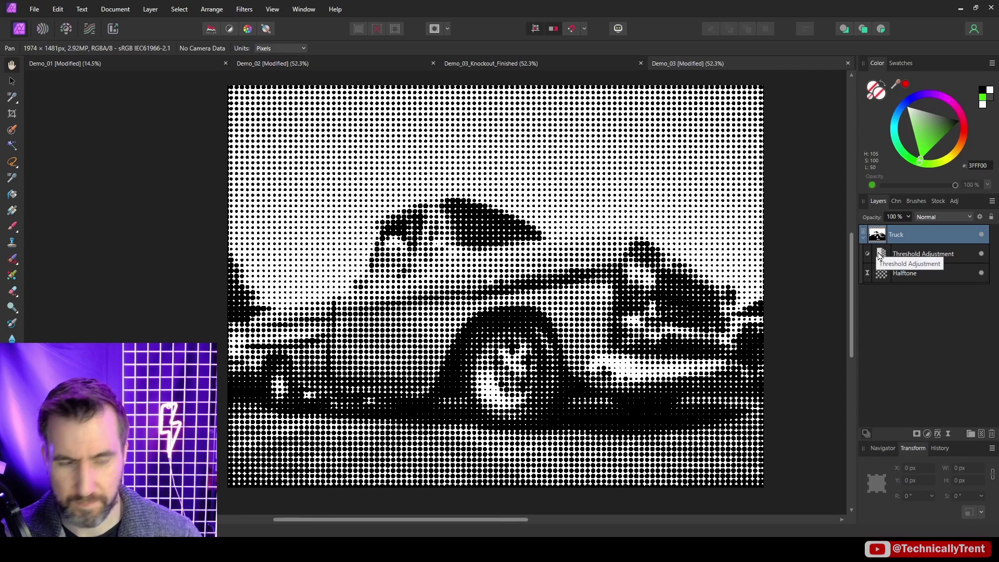
- Group the Truck layer with its Halftone and Threshold, and place a full-canvas green rectangle below the group
key("ctrl+g")
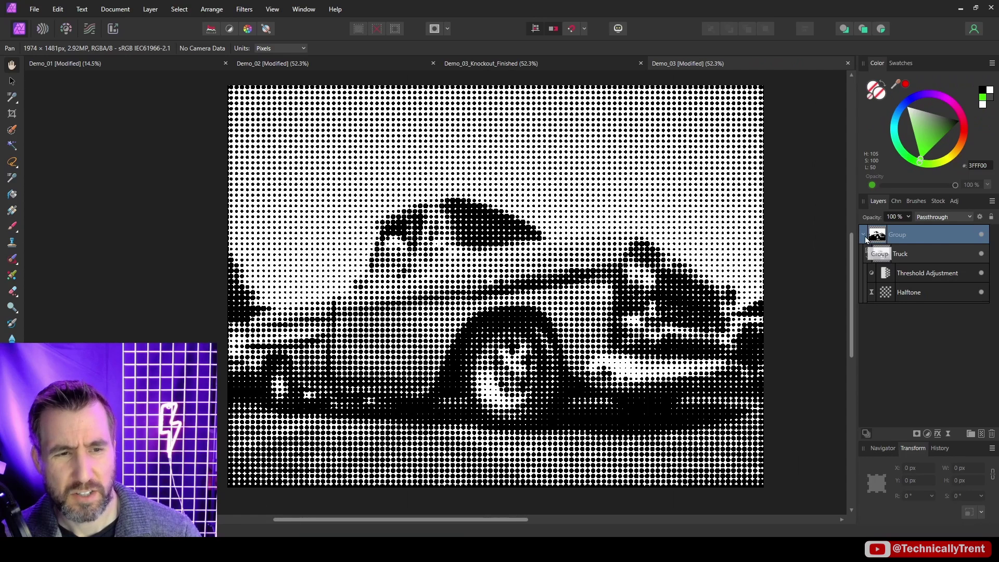
left_click(641, 208)
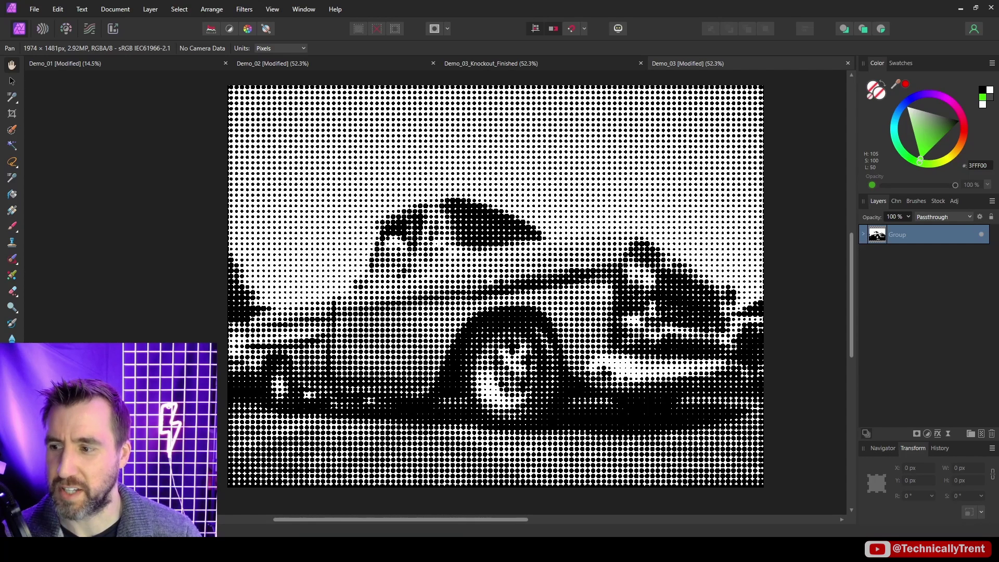
left_click(41, 84)
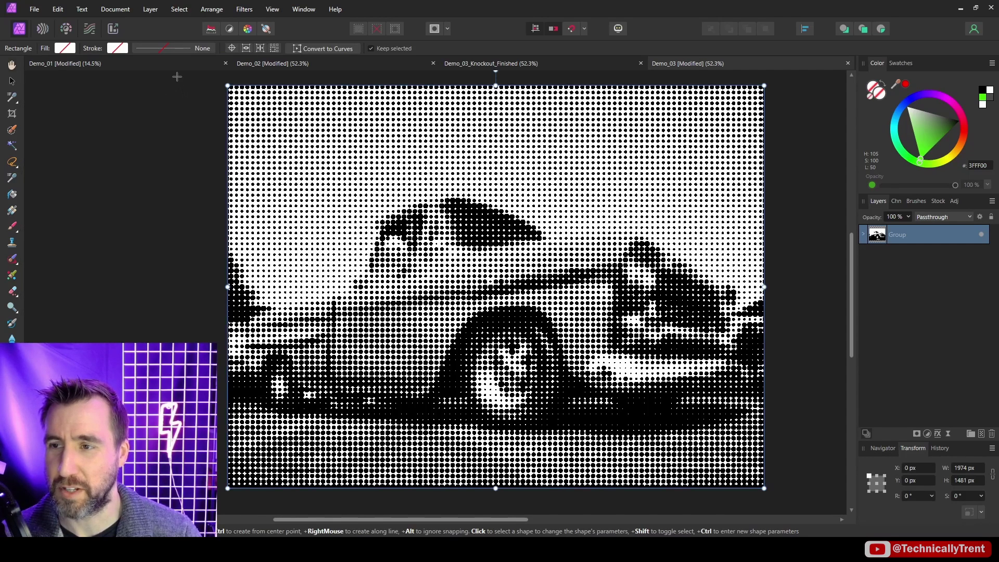
left_click_drag(177, 77, 794, 498)
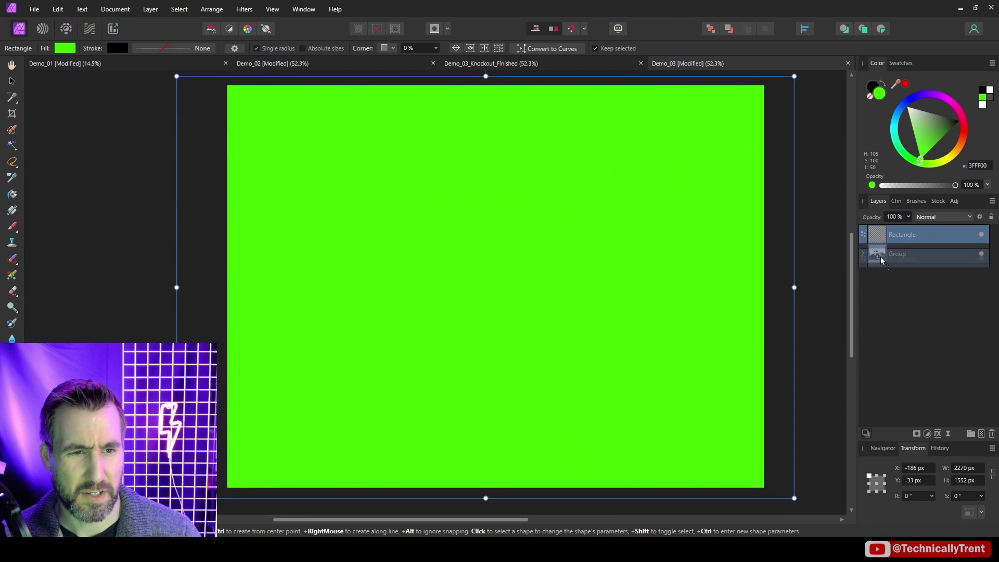
left_click_drag(880, 260, 881, 264)
left_click(893, 235)
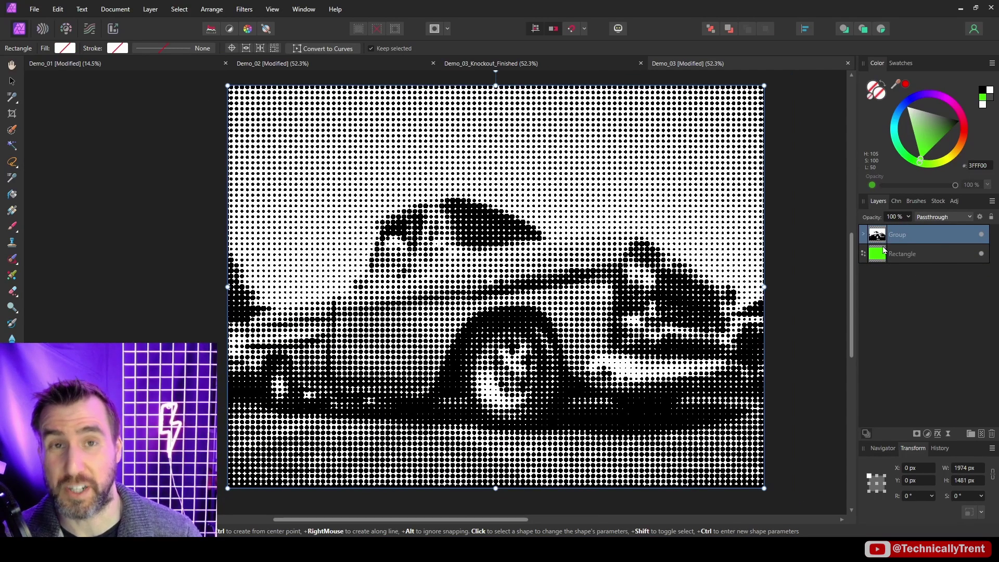
- Set the group's Source Layer Ranges so tones above about 72% become fully transparent
left_click(864, 235)
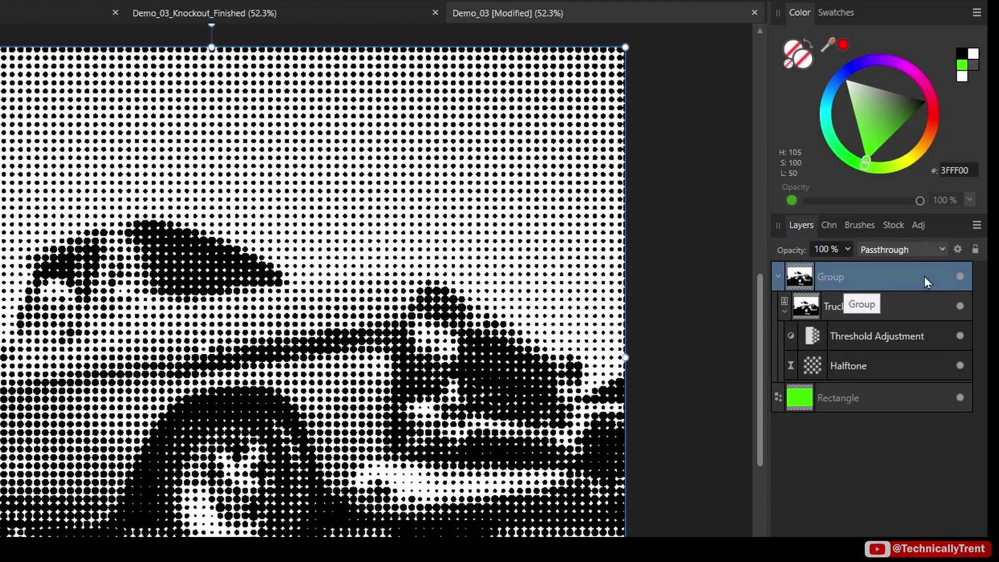
left_click(958, 250)
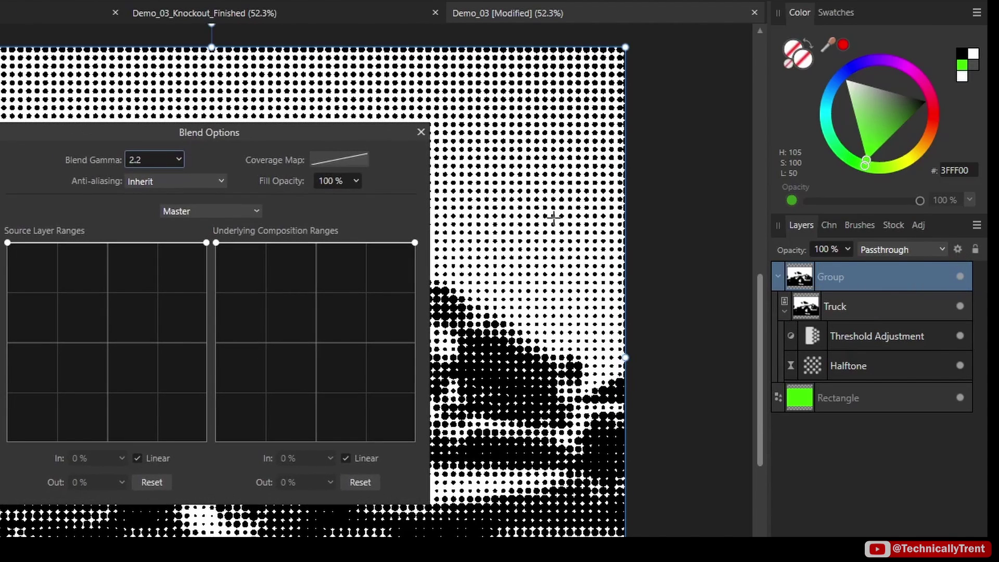
left_click_drag(332, 134, 817, 48)
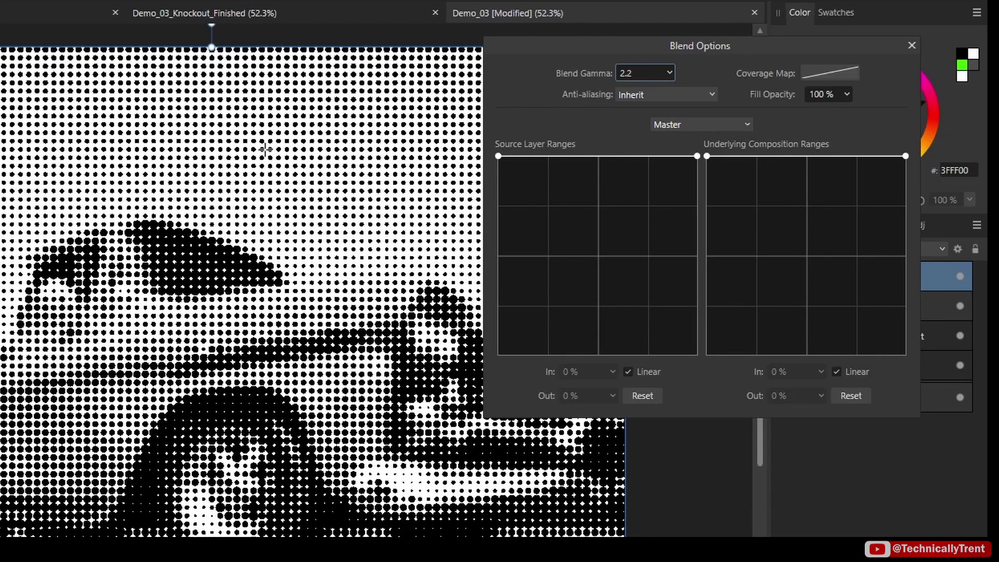
left_click_drag(697, 156, 705, 398)
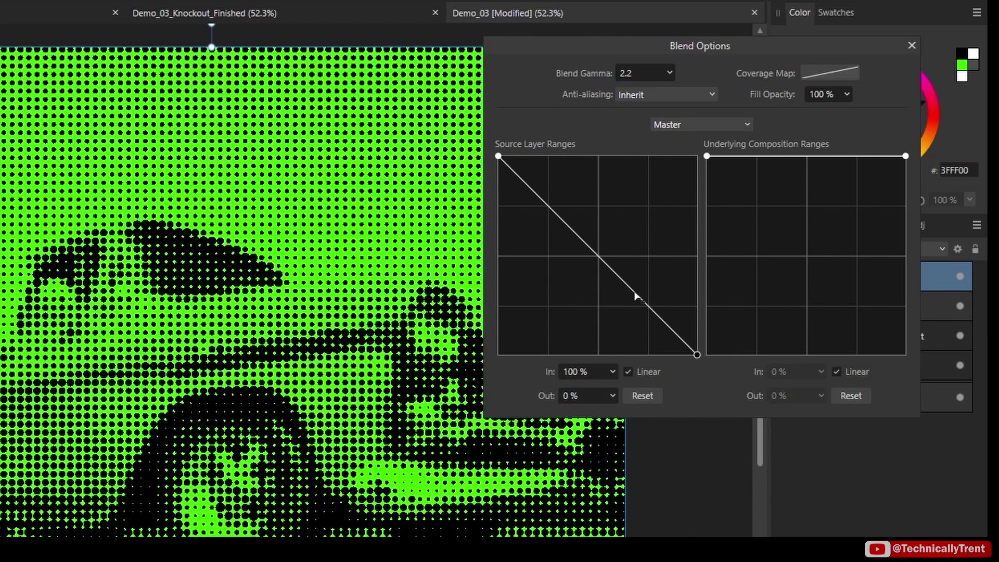
left_click_drag(634, 293, 641, 156)
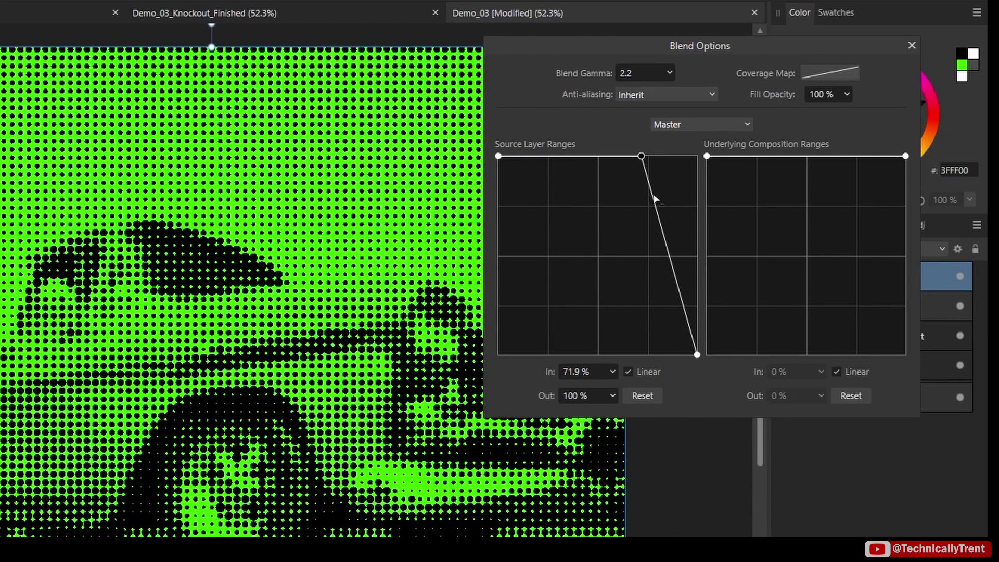
left_click_drag(654, 199, 642, 384)
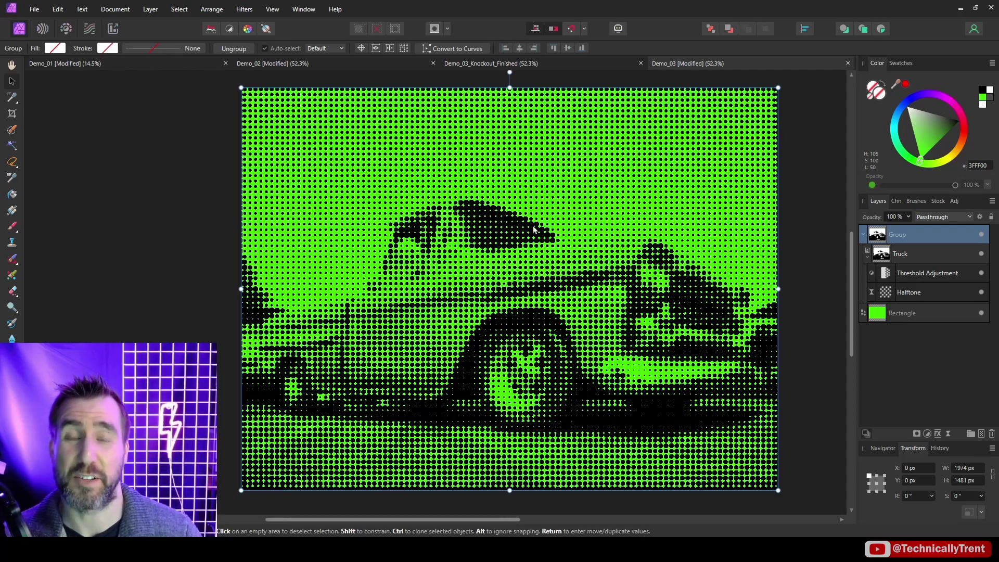
- Add an Invert adjustment above the truck group and hide the green rectangle
left_click(927, 433)
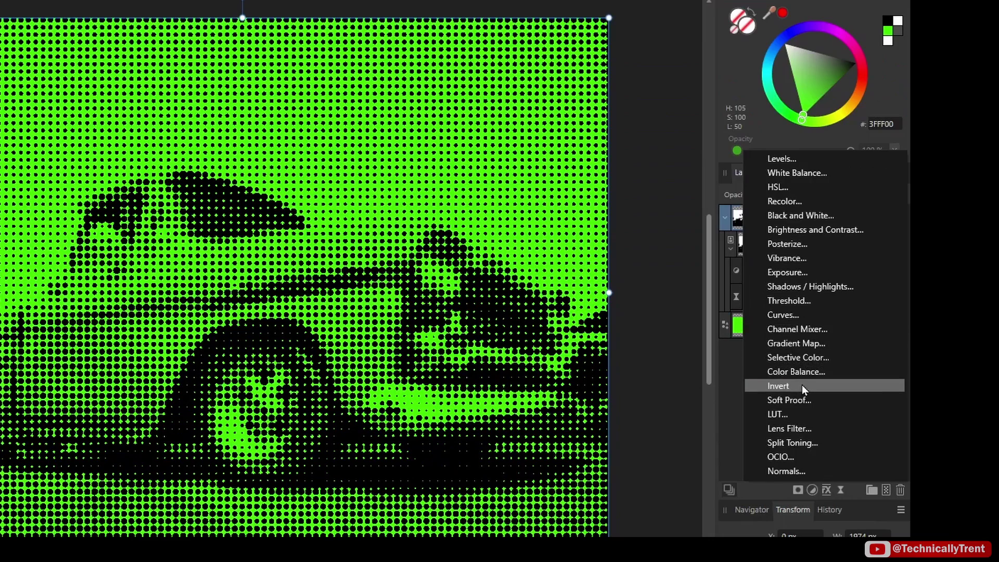
left_click(919, 358)
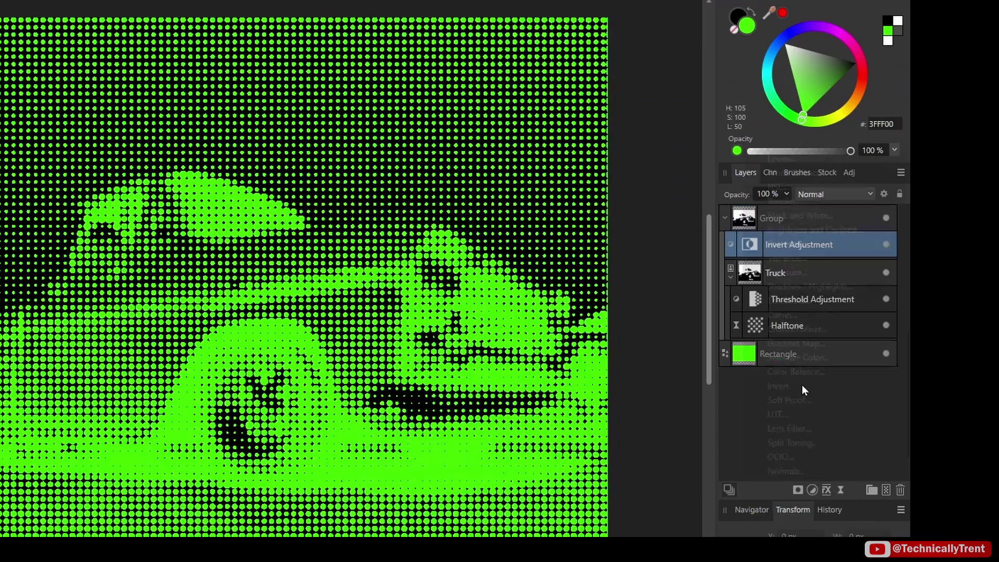
left_click_drag(751, 202, 749, 204)
left_click(885, 352)
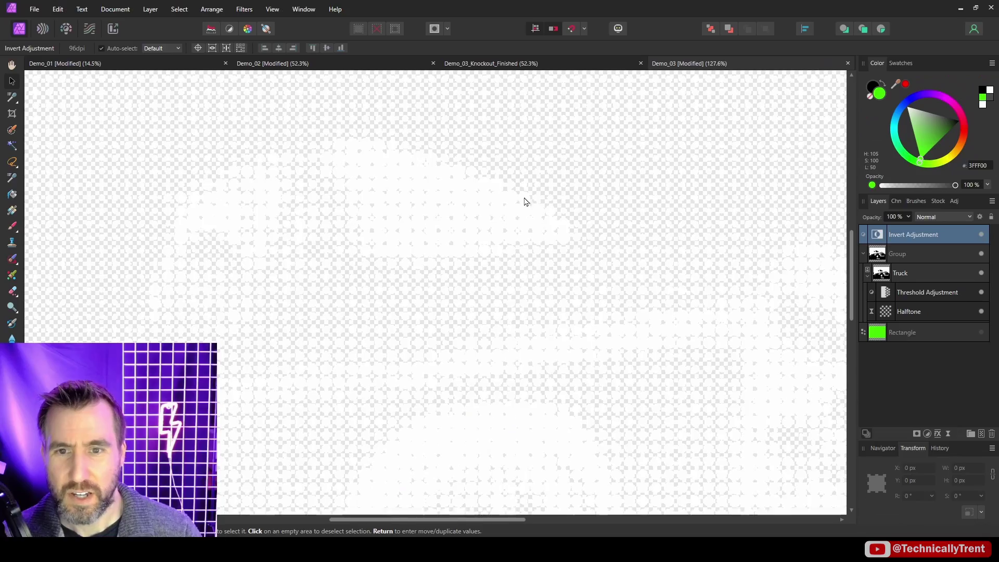
scroll(534, 239, "down", 5)
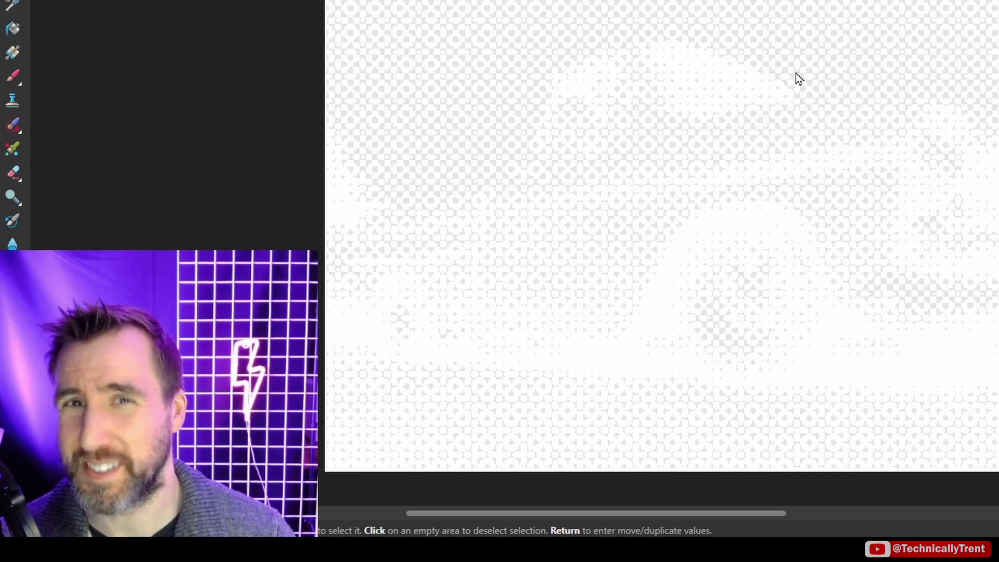
- Export the image as a PNG named VAN.png in Downloads
left_click(35, 9)
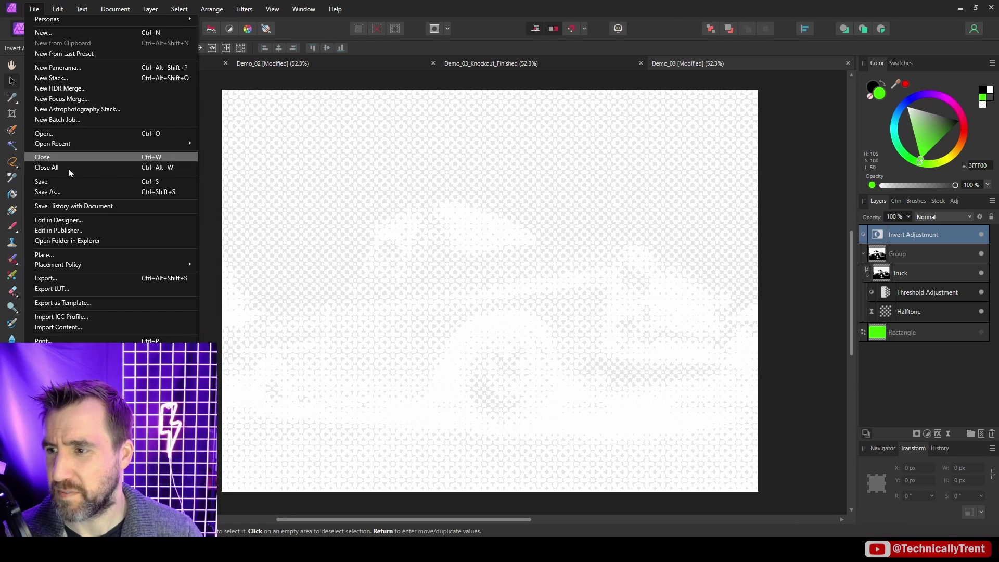
left_click(93, 279)
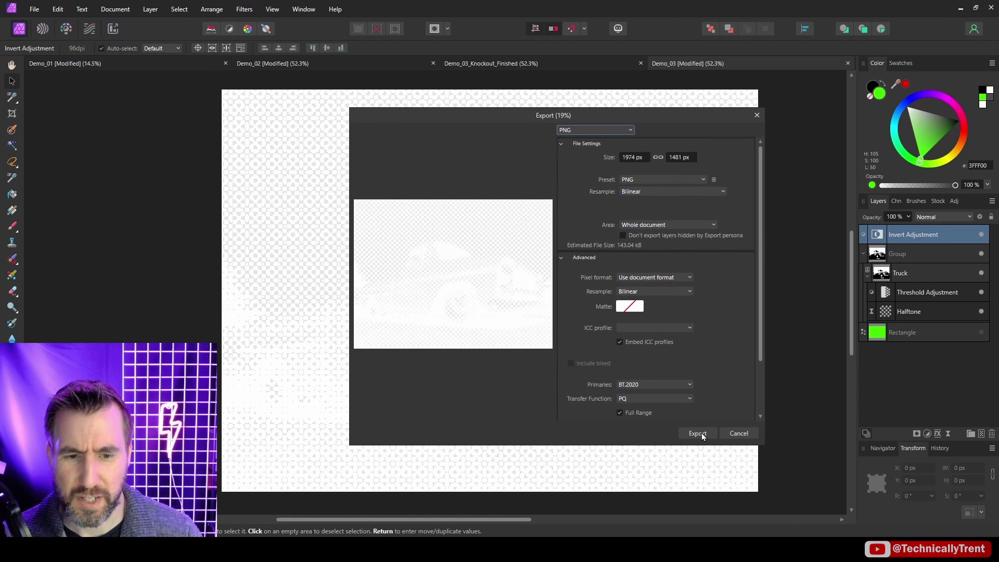
left_click(697, 433)
left_click(704, 451)
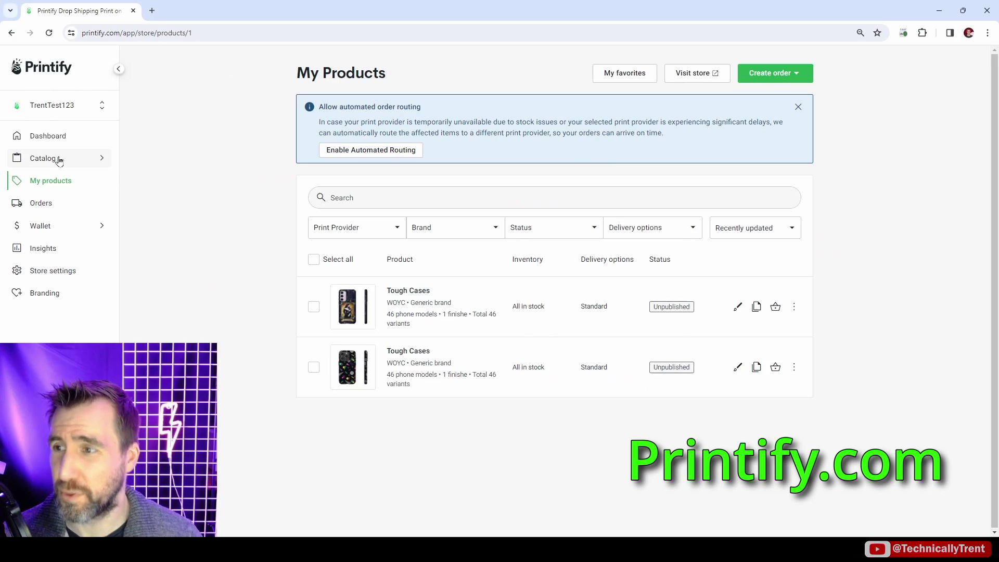
- Start designing the men's Unisex Jersey Short Sleeve Tee and add the Asphalt colour
mouse_move(101, 164)
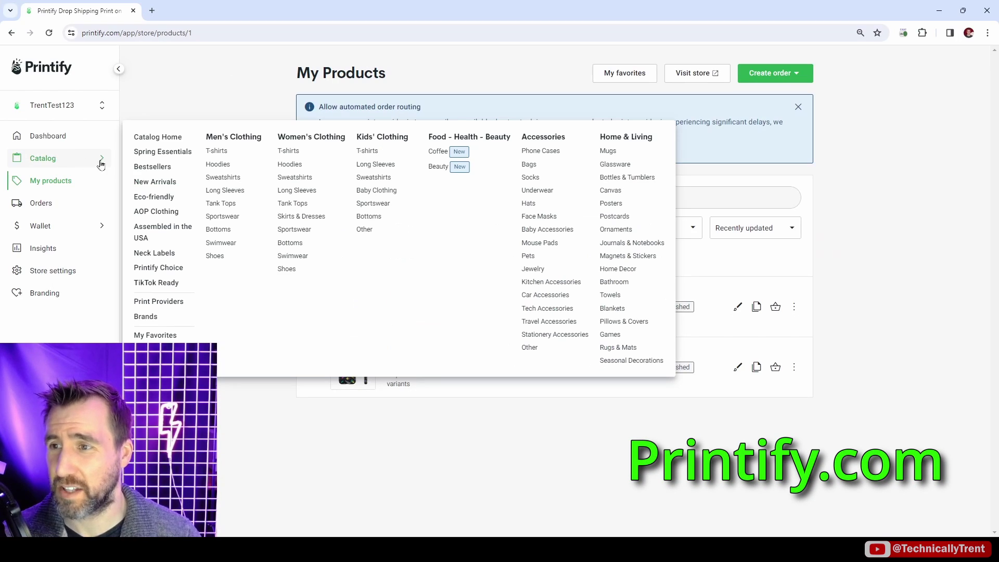
left_click(217, 150)
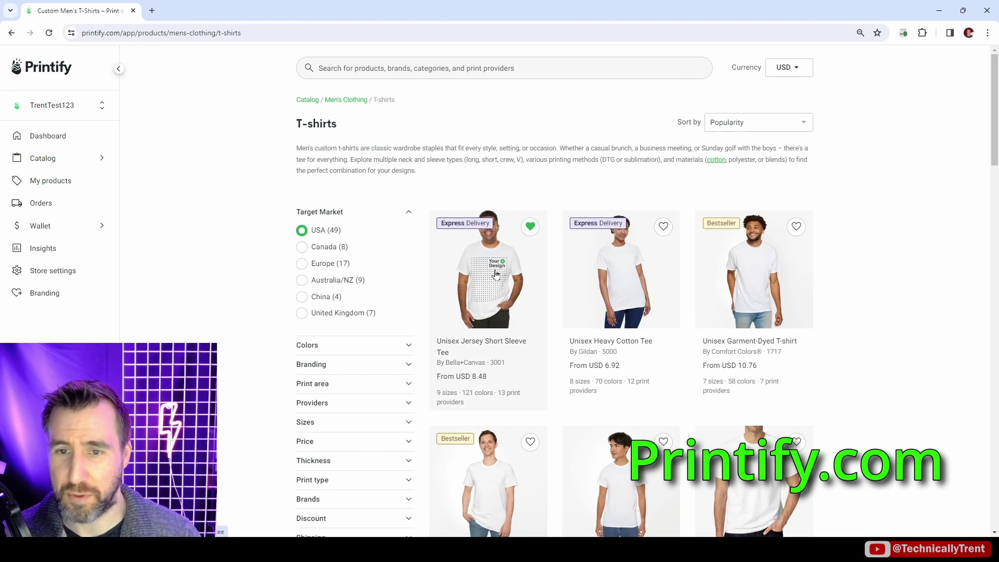
left_click(495, 274)
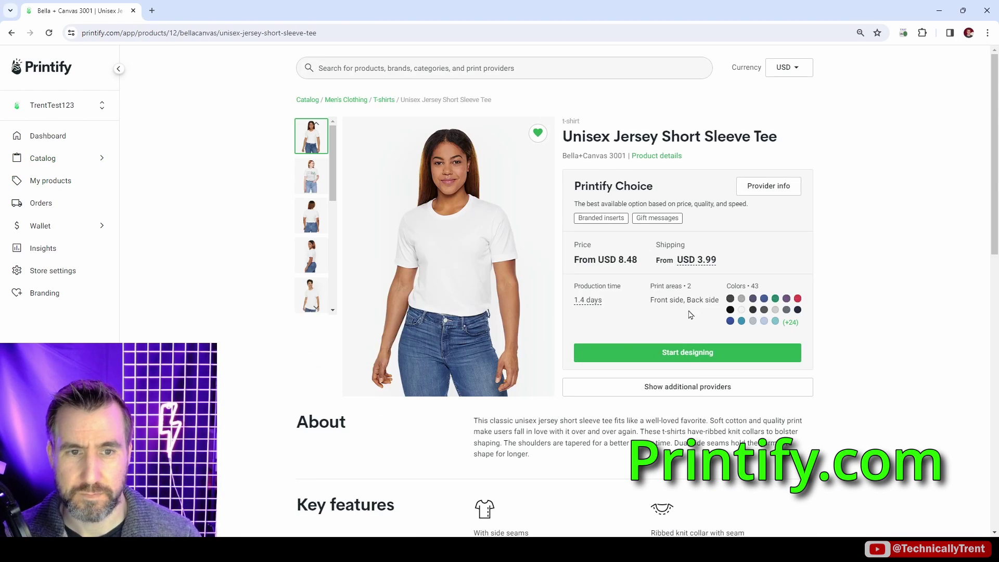
left_click(697, 353)
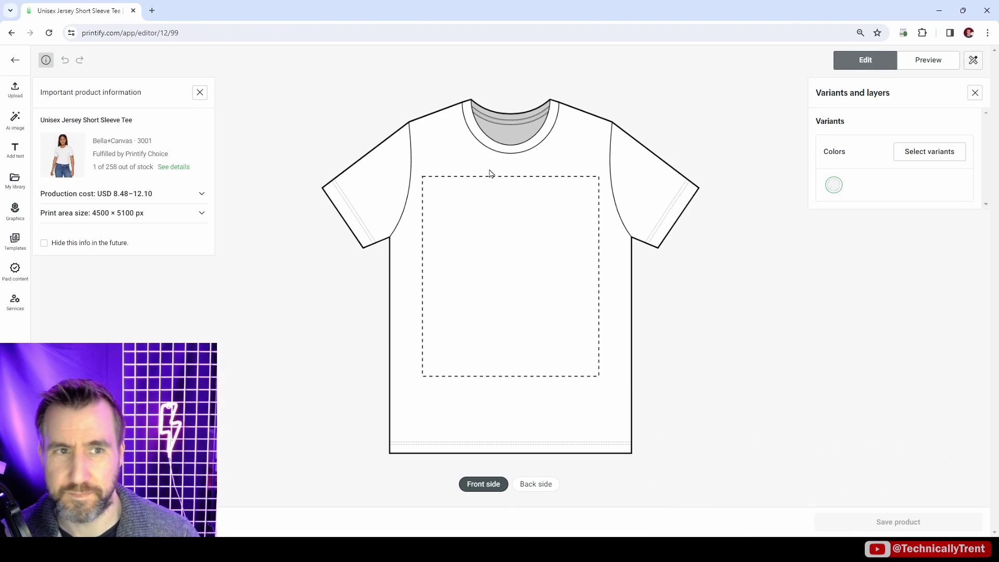
left_click(833, 311)
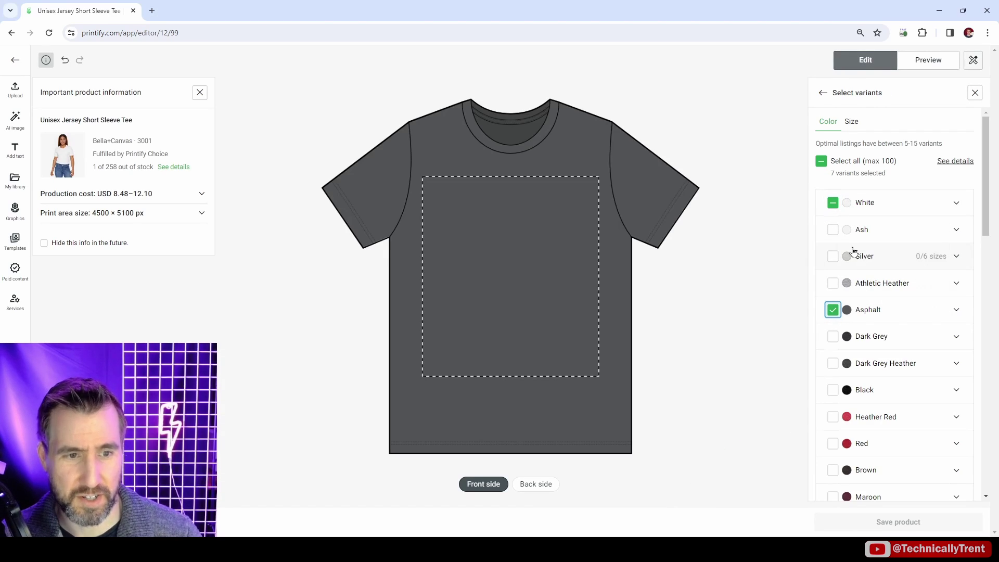
- Upload VAN.png from the computer onto the shirt's print area and preview the mockup
left_click(198, 96)
left_click(73, 122)
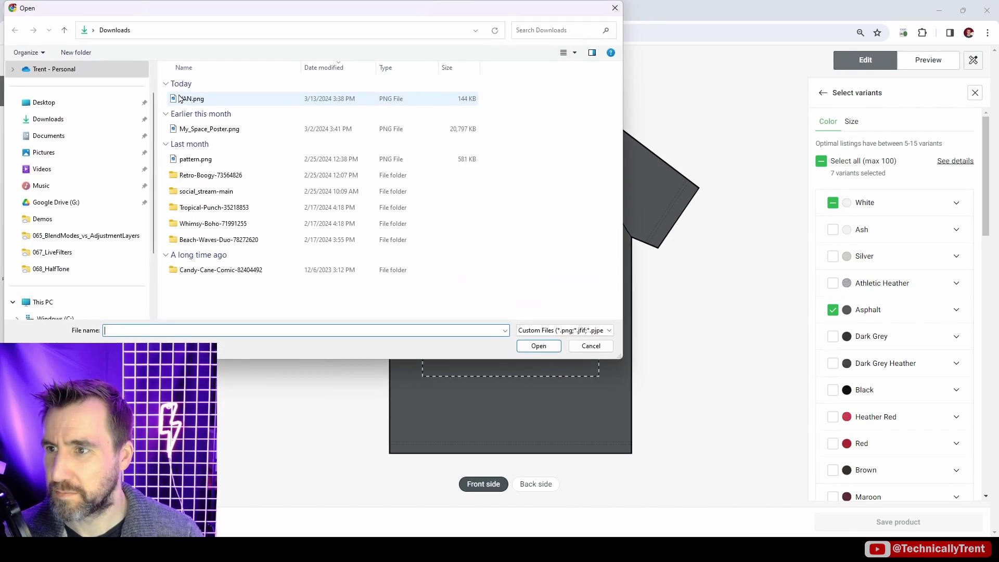
left_click(192, 98)
left_click(539, 345)
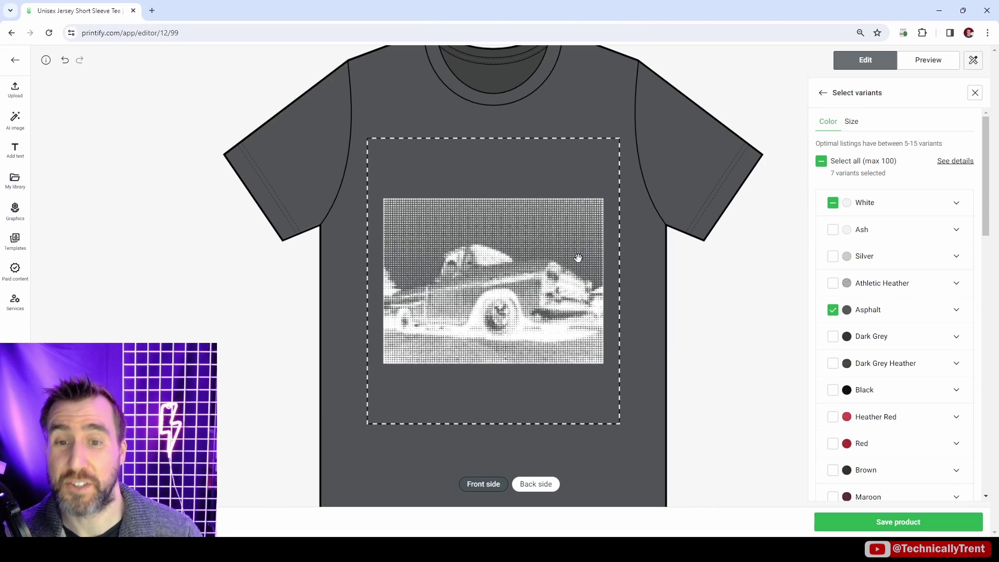
left_click(905, 62)
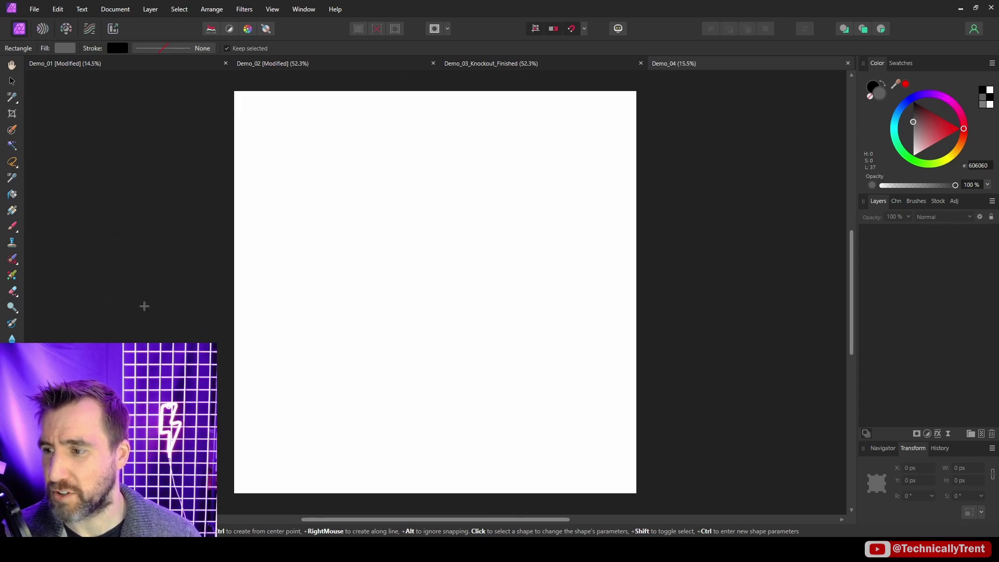
- Draw a grey rectangle over the whole Demo_04 canvas and add a Live Halftone filter
left_click_drag(235, 95, 637, 493)
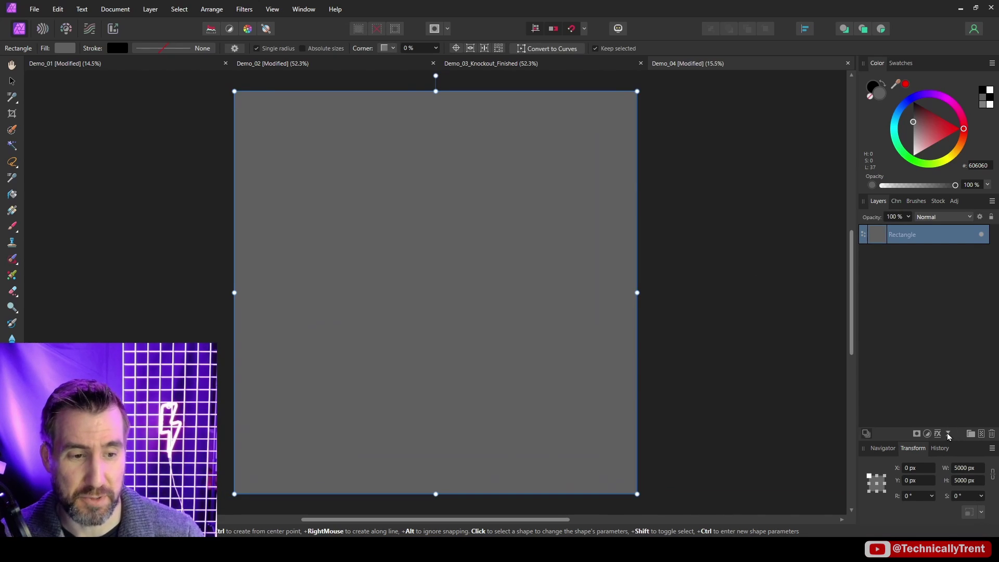
left_click(947, 435)
left_click(940, 354)
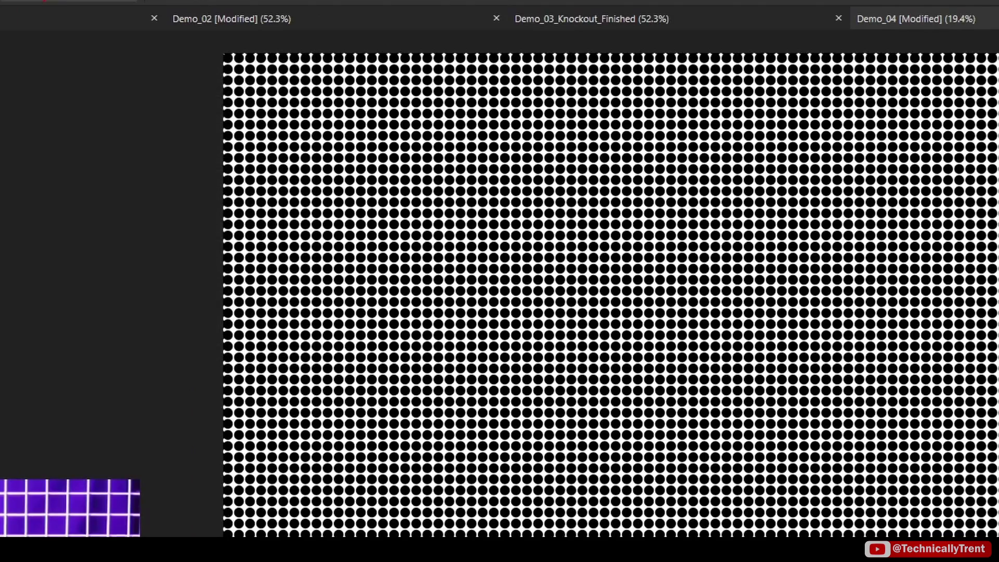
- Try the halftone Cell Size, toggle the halftone off and on, and lighten the rectangle's grey fill
left_click(864, 233)
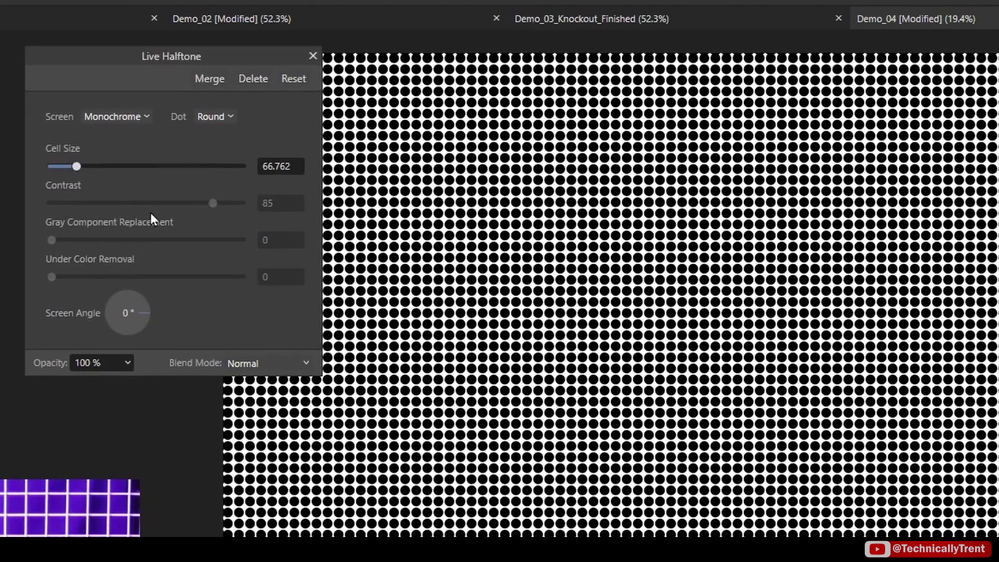
mouse_move(76, 168)
left_mouse_down()
mouse_move(84, 167)
mouse_move(76, 168)
left_mouse_up()
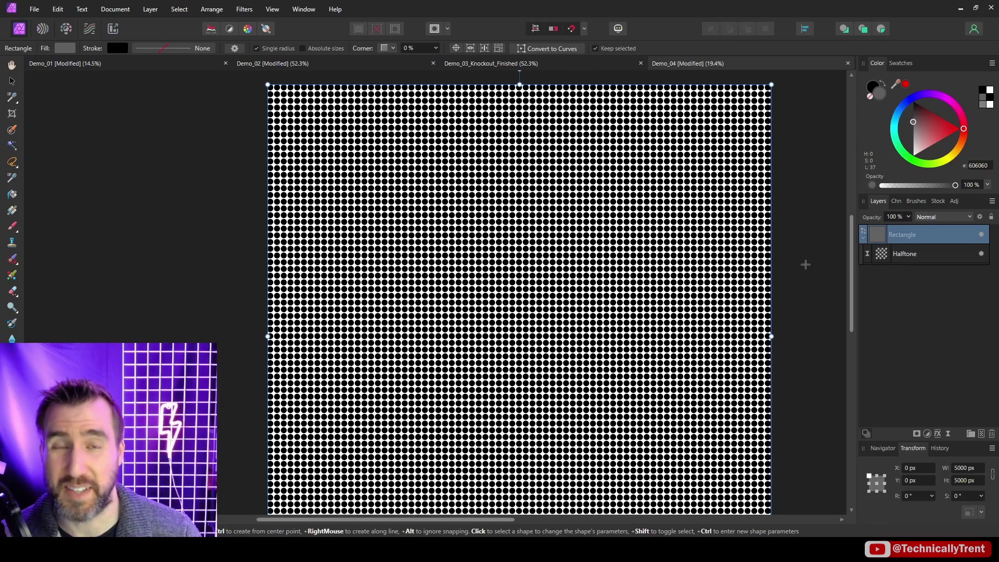
left_click(981, 254)
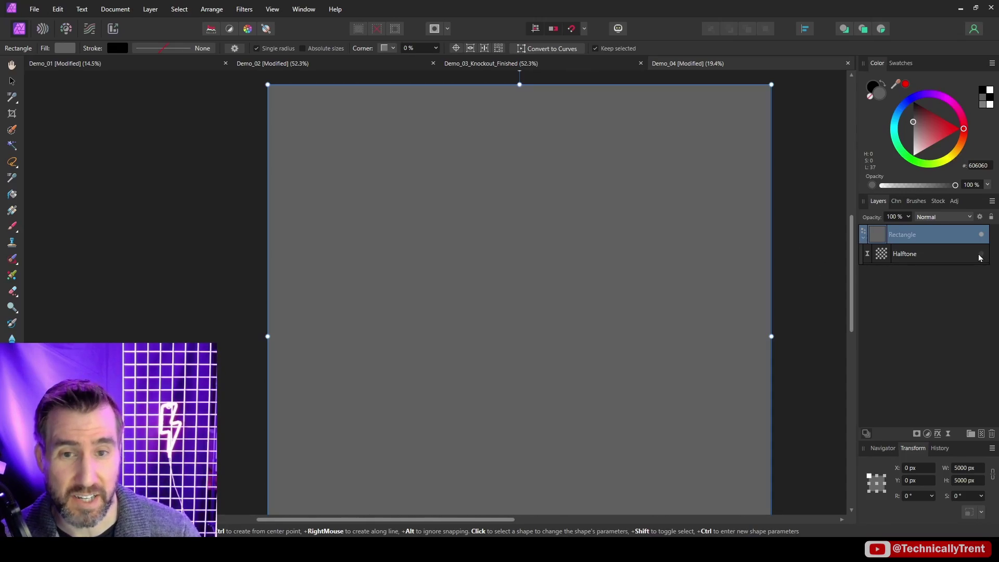
left_click(981, 254)
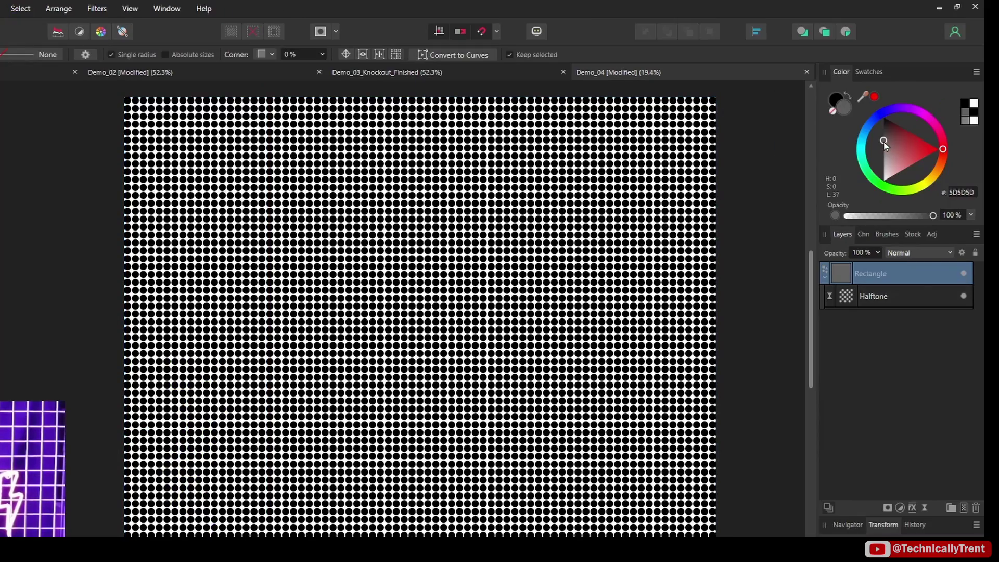
left_click_drag(918, 124, 876, 170)
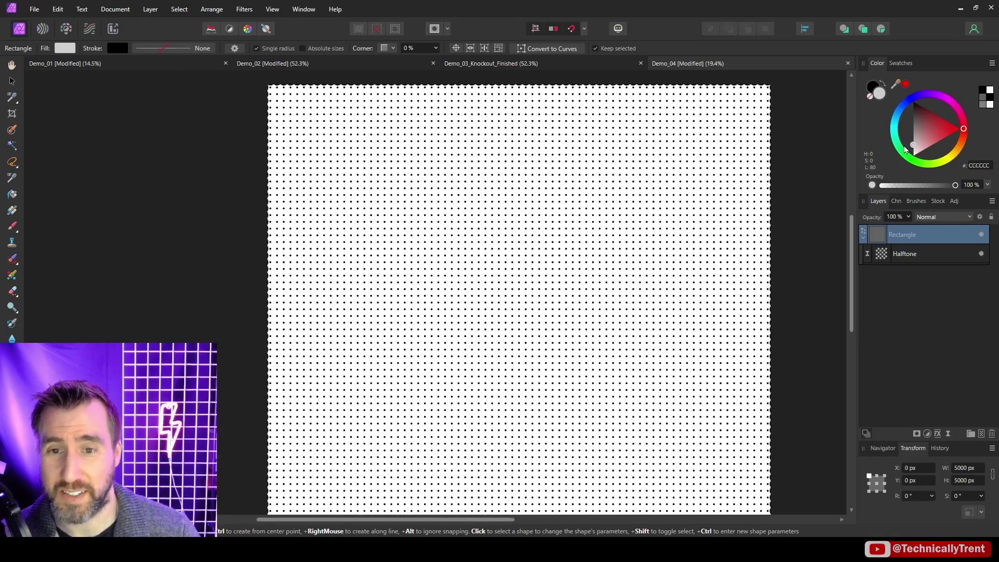
- Fill the rectangle with a left-to-right white-to-black linear gradient and show the halftone over it
key("g")
left_click(447, 250)
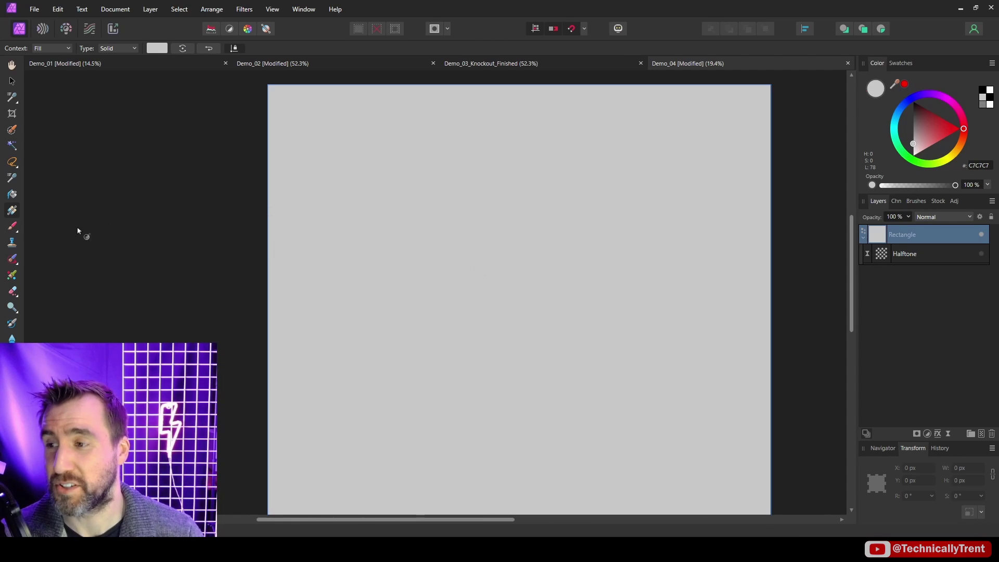
left_click_drag(268, 300, 773, 303)
left_click(267, 298)
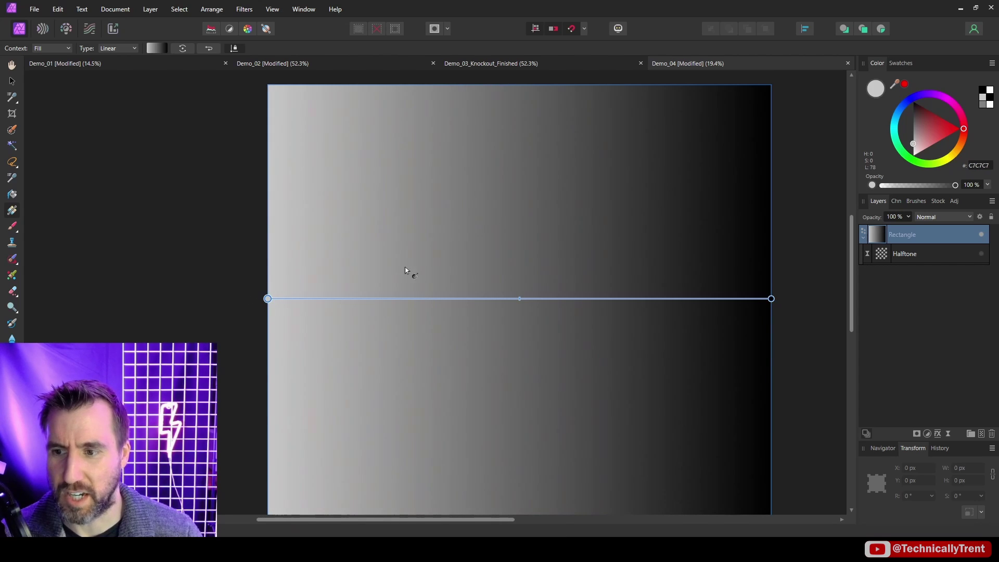
left_click_drag(927, 125, 913, 155)
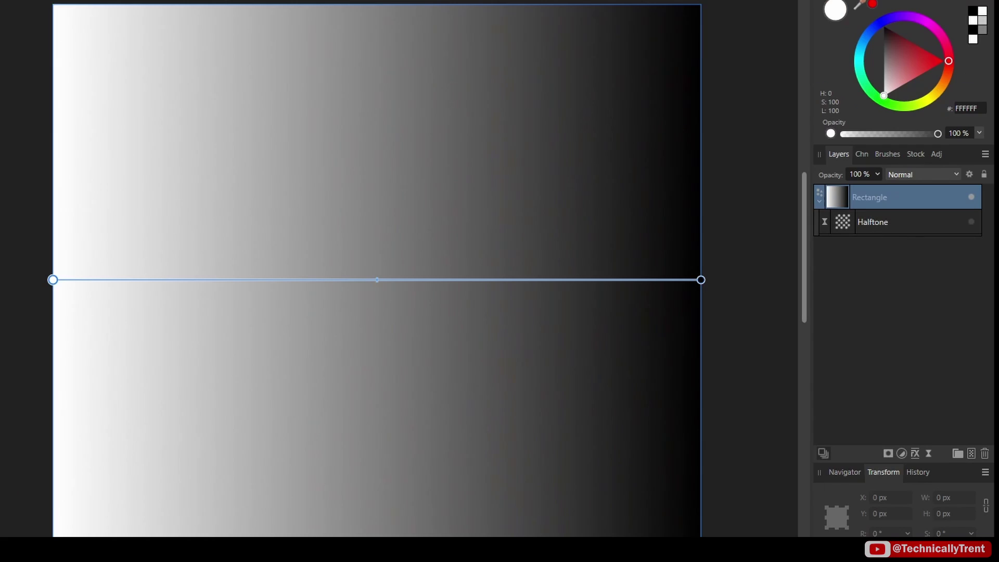
left_click(971, 222)
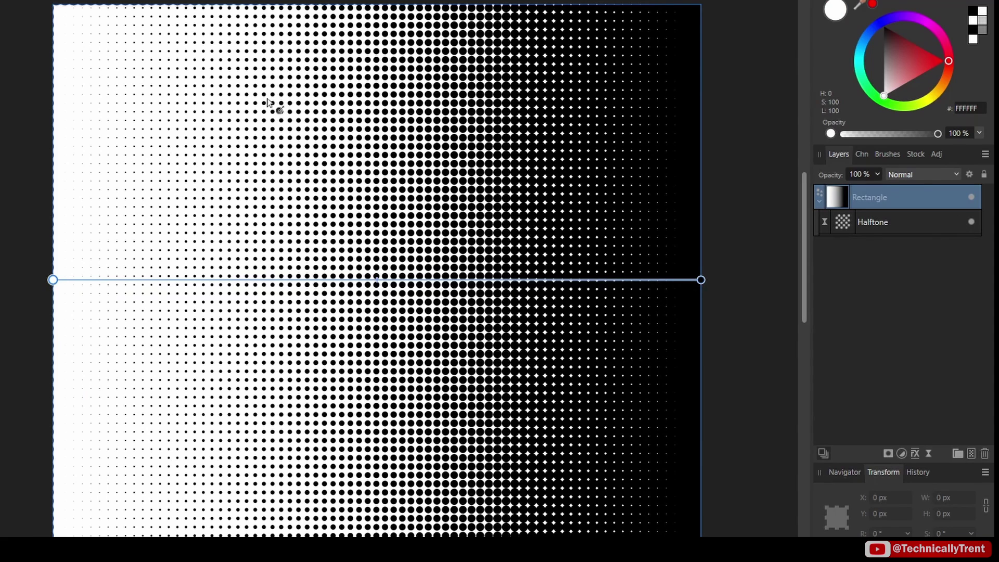
key("v")
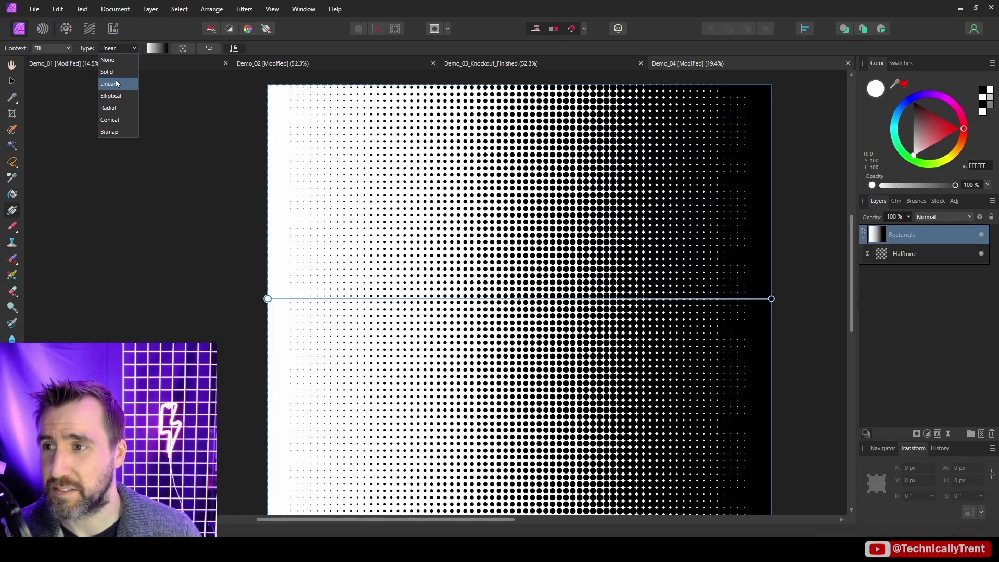
- Change the fill to a radial gradient centred mid-canvas to the edges, reversed for a black centre
left_click(108, 108)
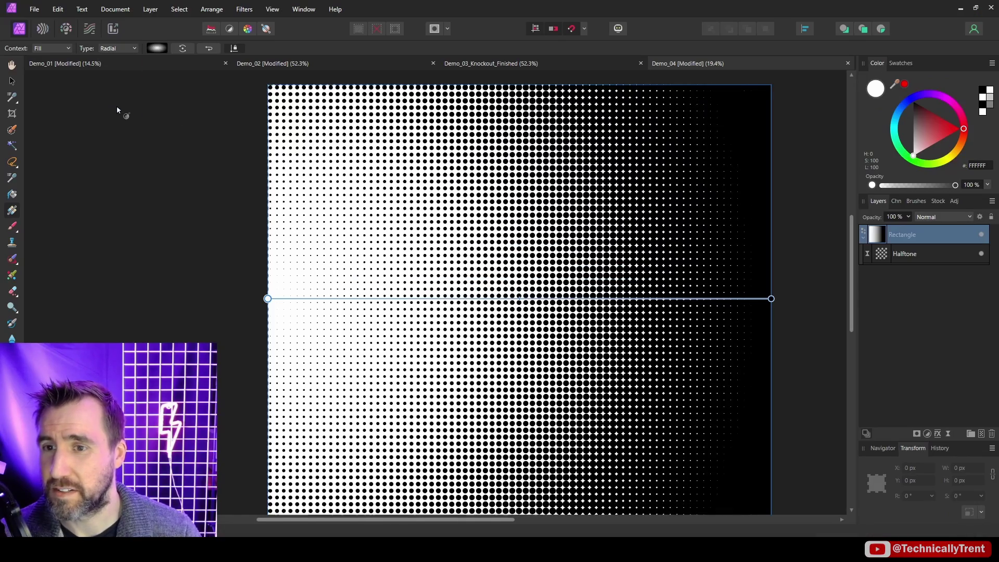
left_click(982, 253)
left_click_drag(276, 300, 483, 314)
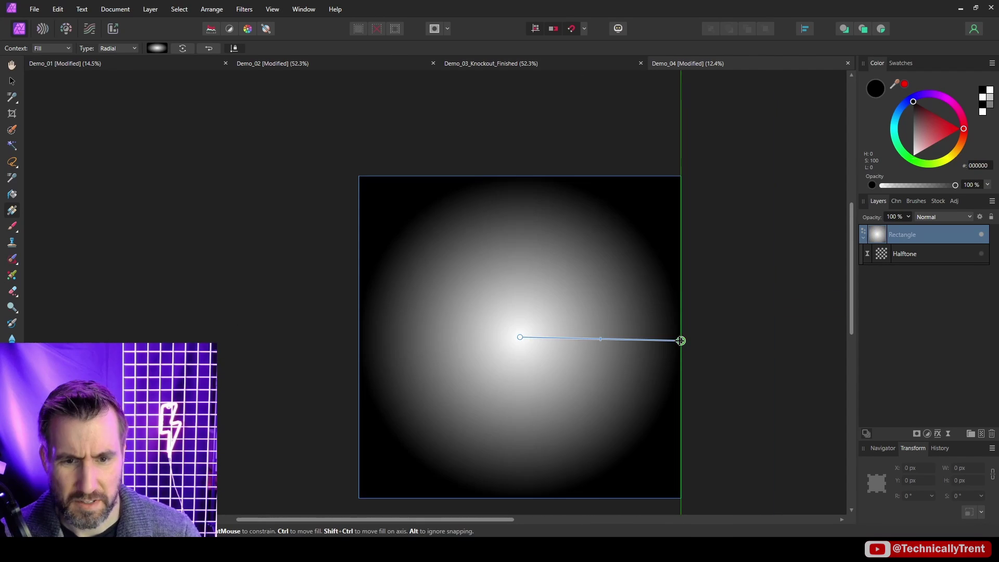
mouse_move(679, 337)
left_mouse_down()
mouse_move(693, 336)
mouse_move(680, 336)
left_mouse_up()
scroll(527, 384, "up", 2)
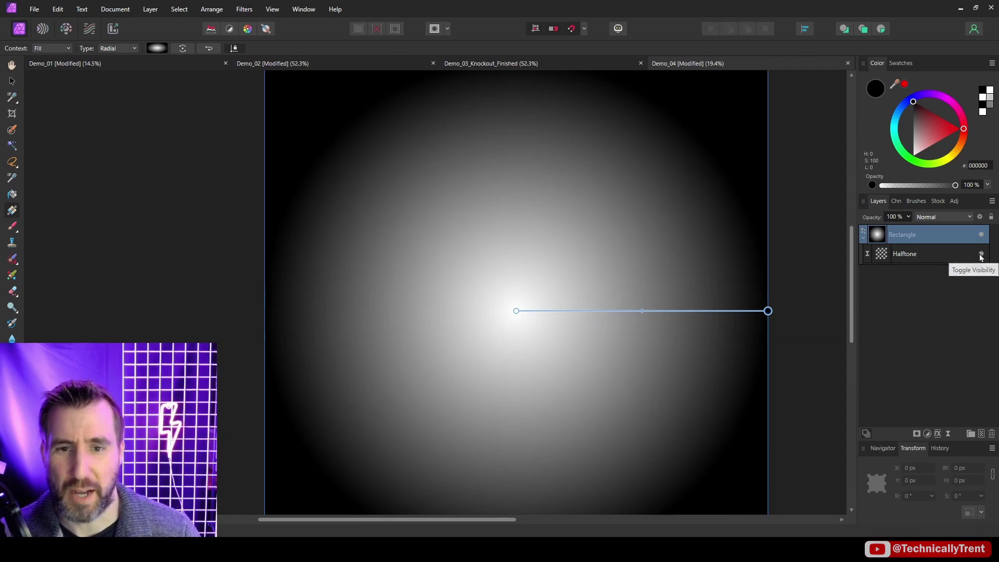
left_click(982, 253)
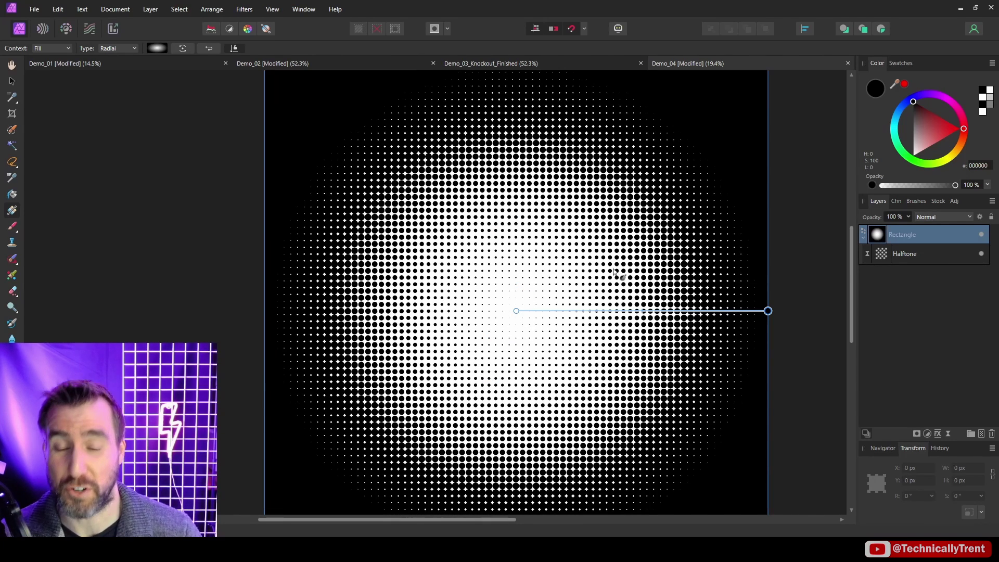
left_click(209, 49)
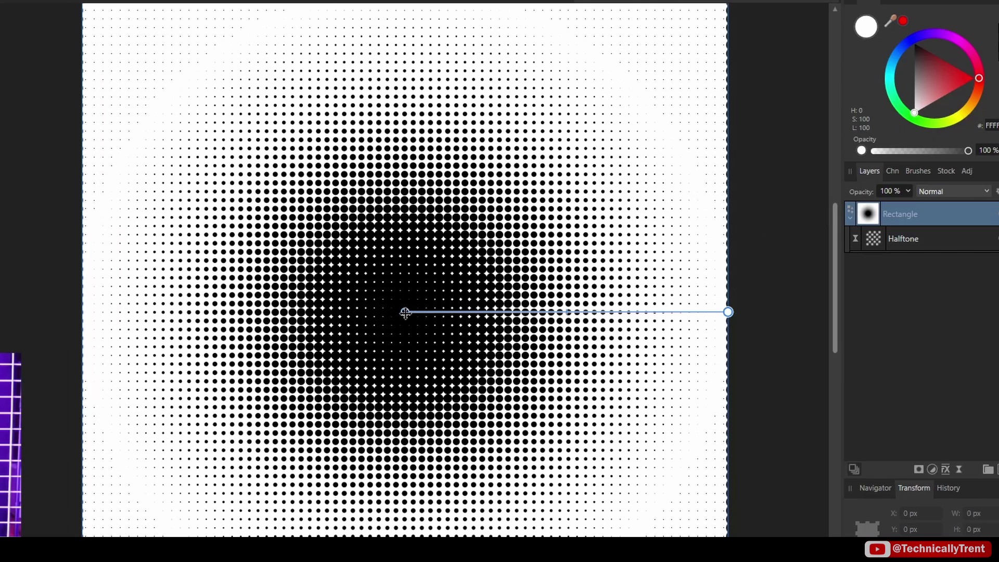
left_click(516, 311)
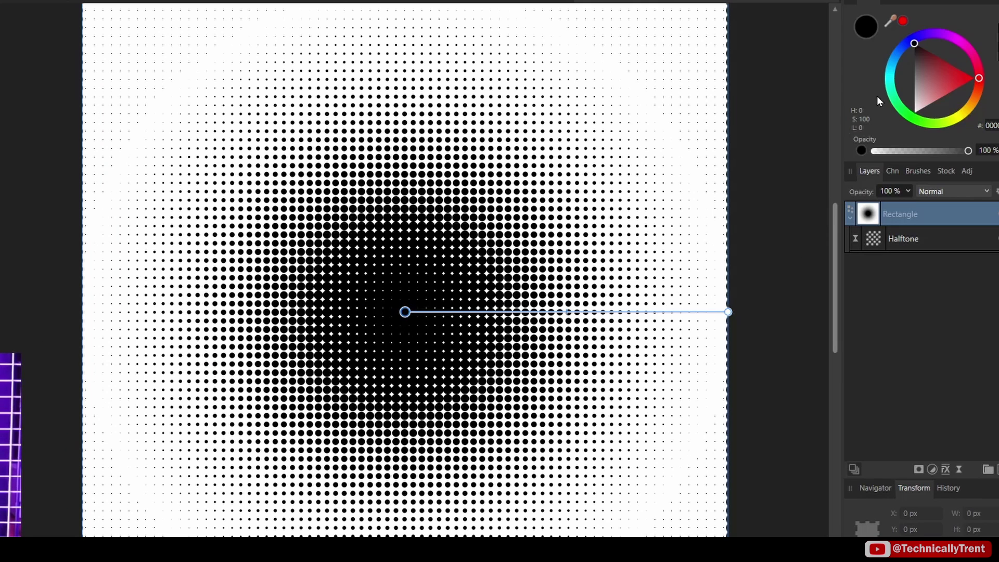